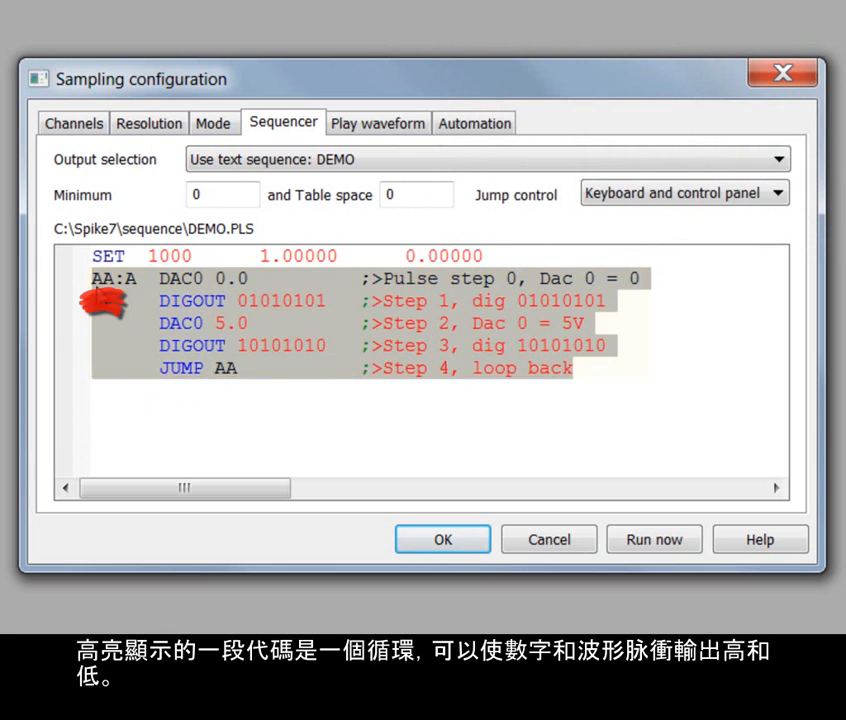
Highlight the key letter A and the SET command's 1000 value in the DEMO text sequence.
{"action": "left_click_drag", "start_coordinate": [148, 281], "coordinate": [124, 280]}
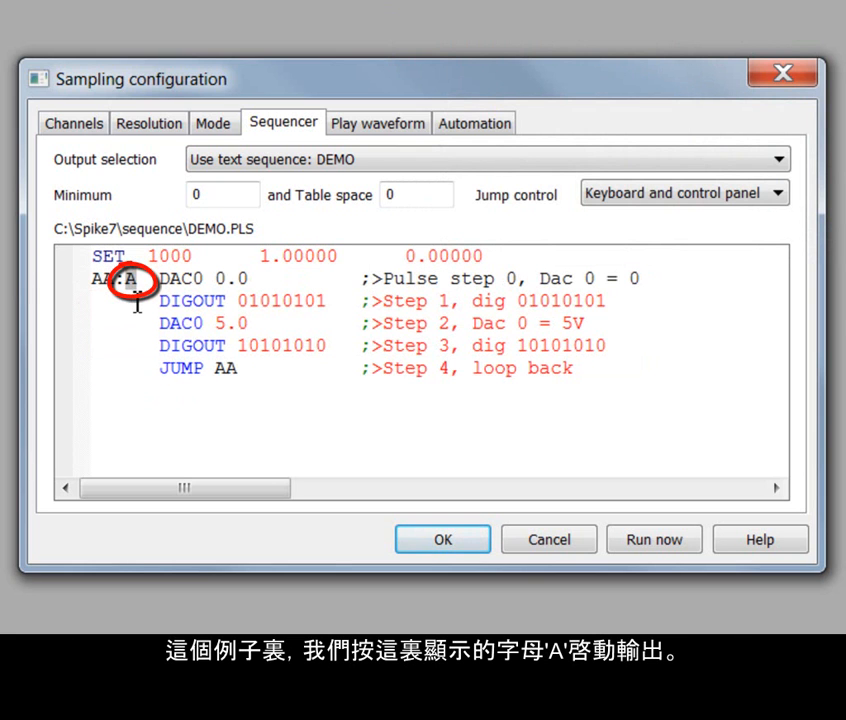
{"action": "left_click", "coordinate": [96, 256]}
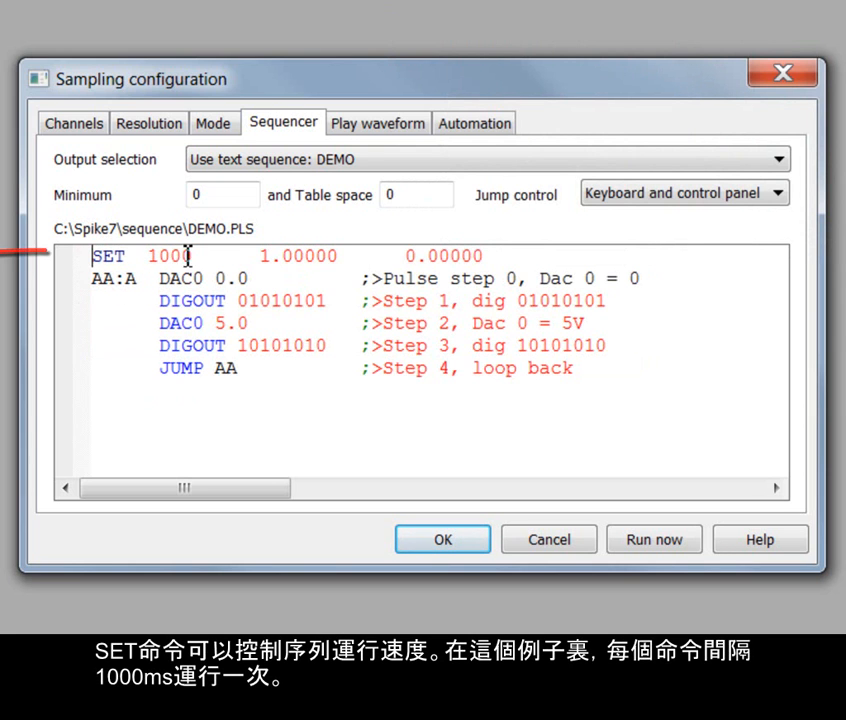
{"action": "left_click_drag", "start_coordinate": [204, 256], "coordinate": [138, 256]}
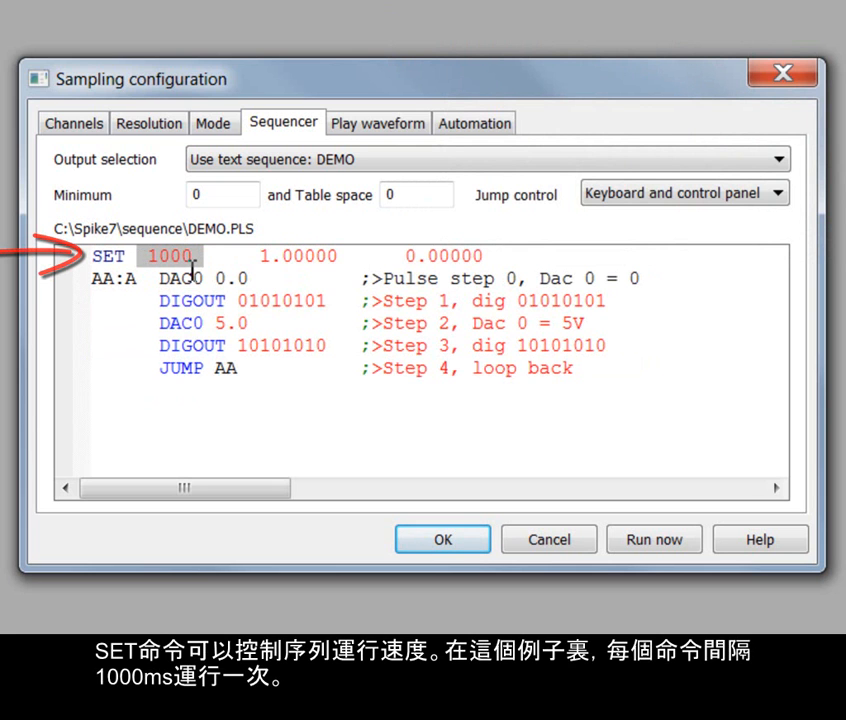
Switch the sequencer's output selection from the text sequence to the graphical editor.
{"action": "left_click", "coordinate": [252, 163]}
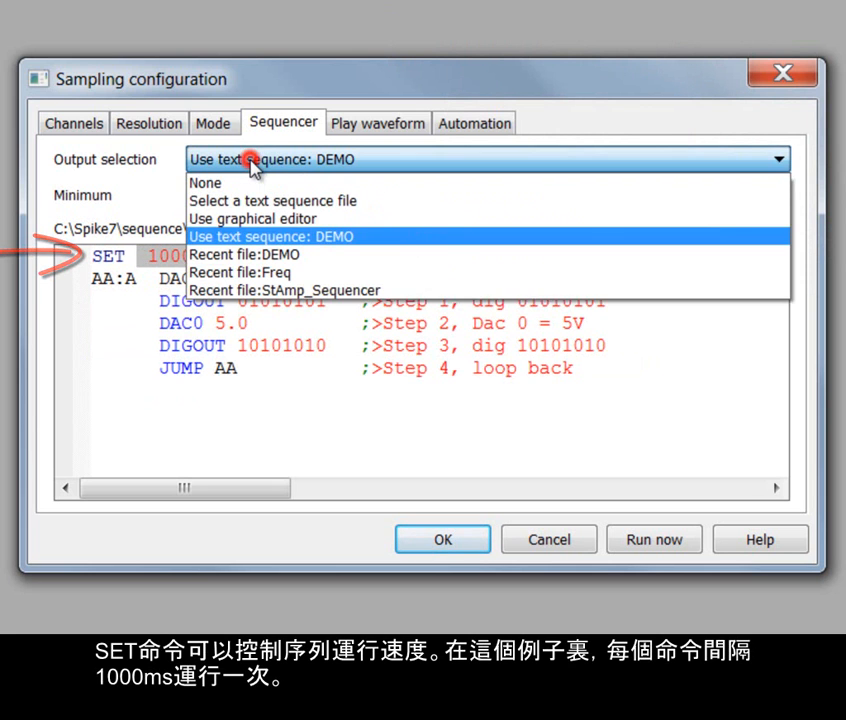
{"action": "left_click", "coordinate": [263, 219]}
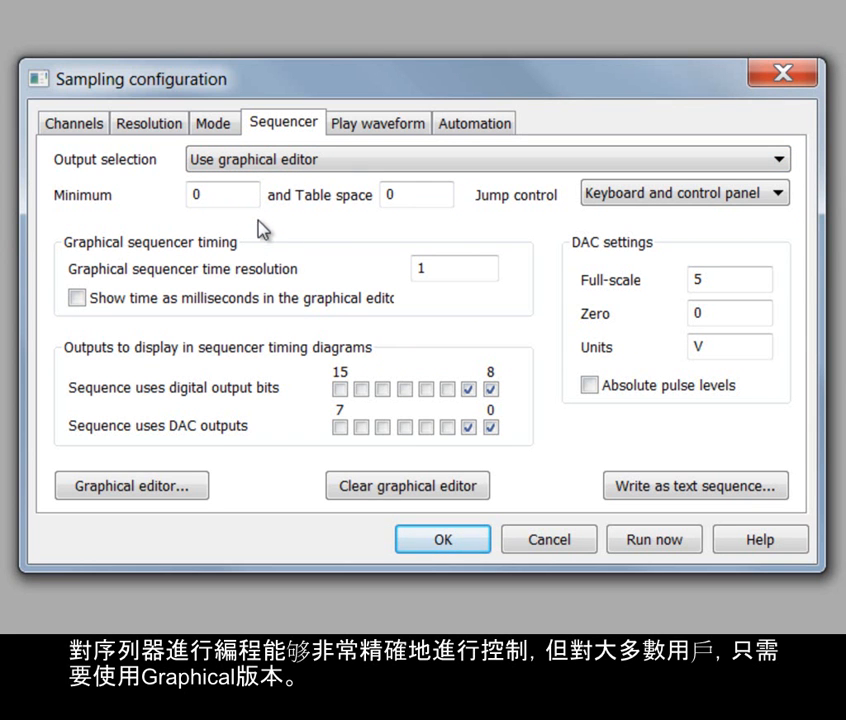
{"action": "left_click", "coordinate": [492, 266]}
{"action": "double_click", "coordinate": [455, 268]}
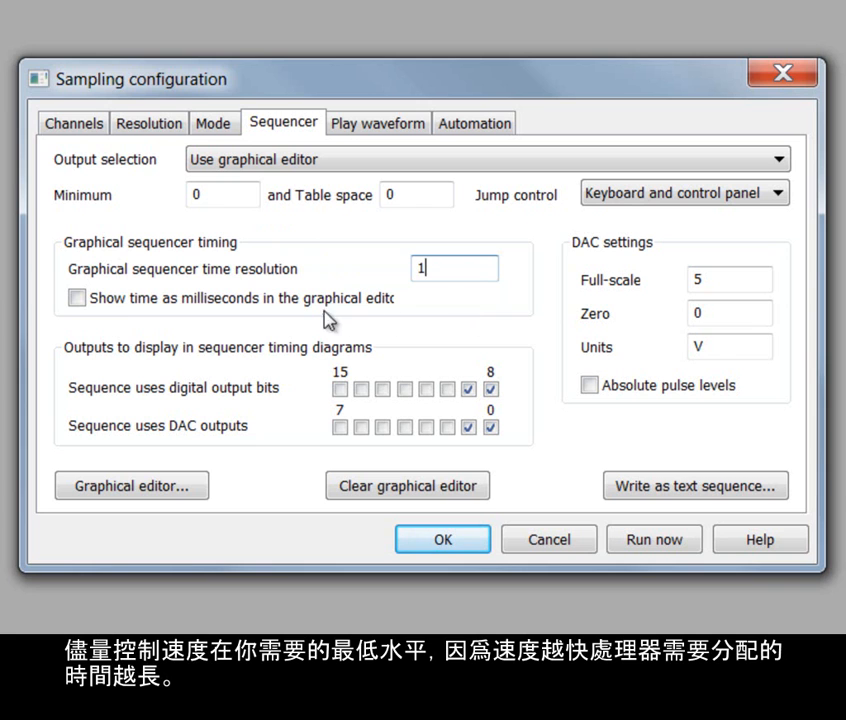
{"action": "left_click", "coordinate": [95, 303]}
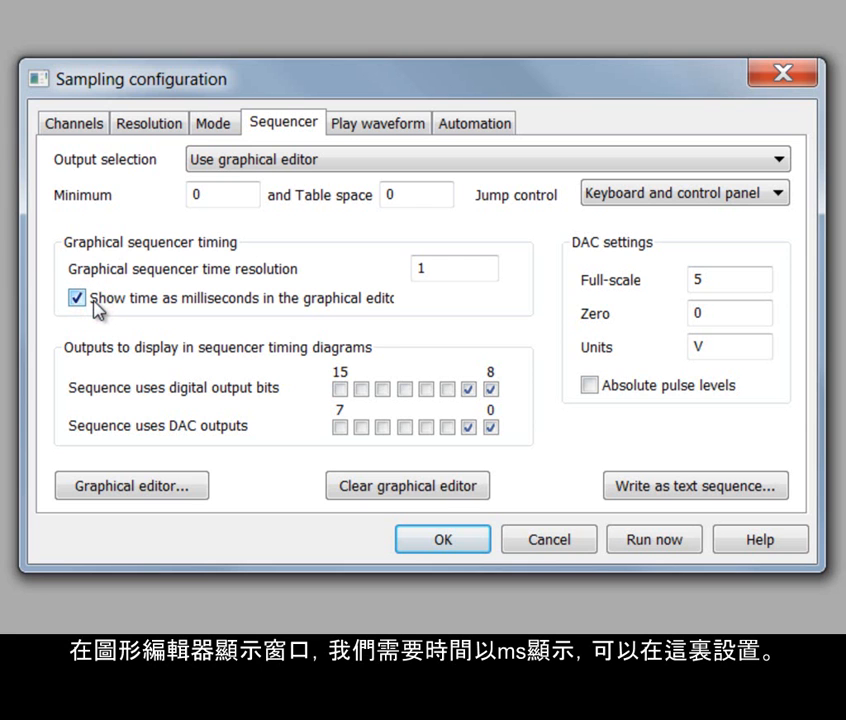
{"action": "left_click", "coordinate": [78, 299]}
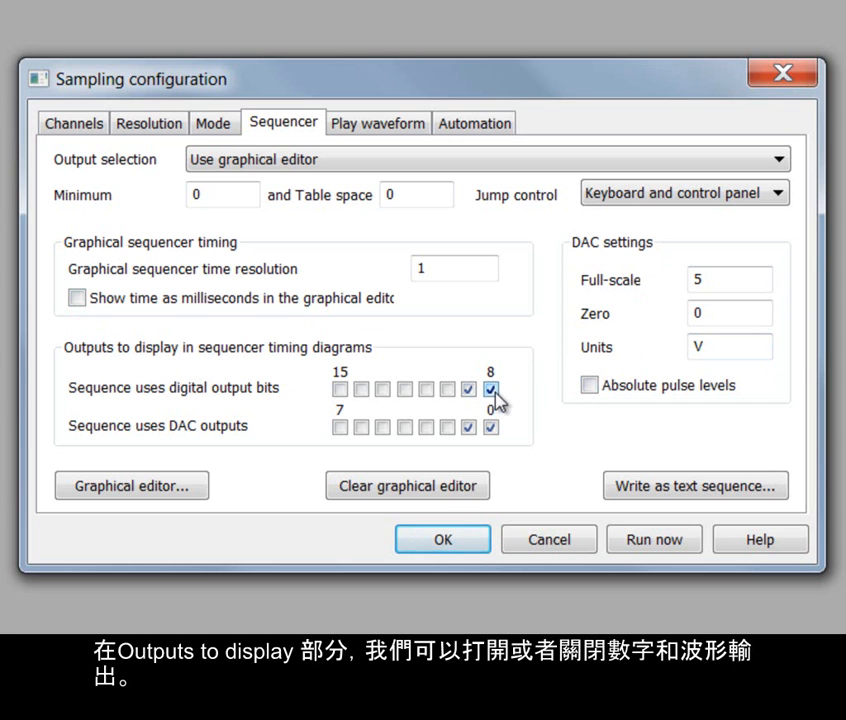
Exclude DAC output 1 from the timing diagrams, and open the graphical sequence editor in a slightly enlarged window.
{"action": "left_click", "coordinate": [468, 427]}
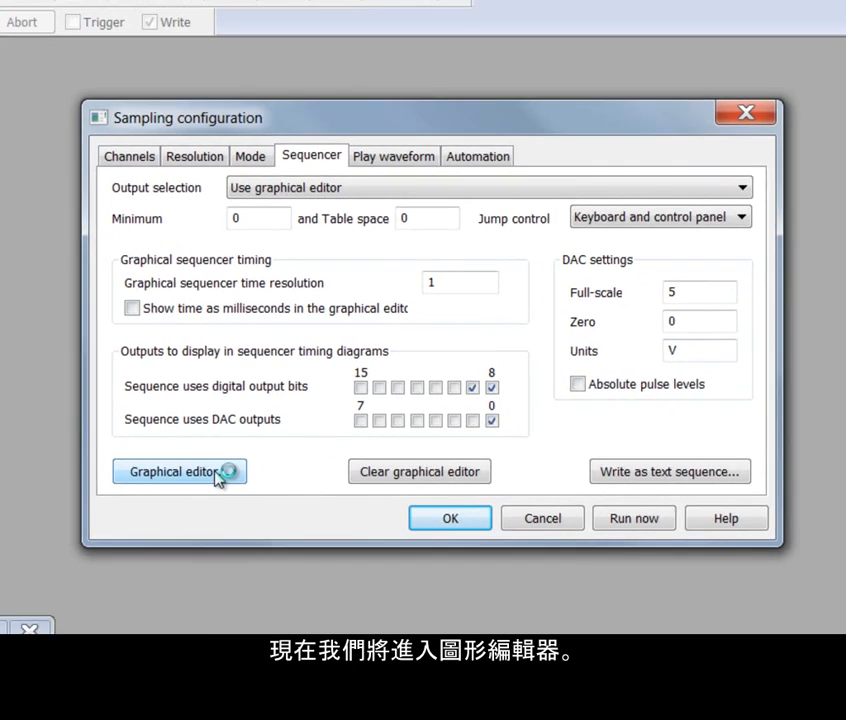
{"action": "left_click", "coordinate": [172, 487]}
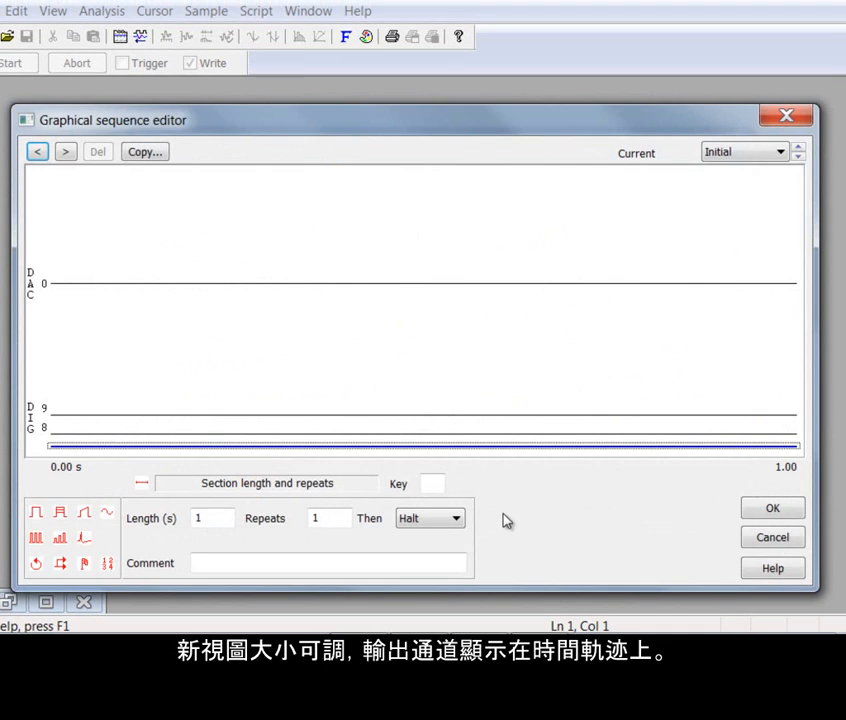
{"action": "mouse_move", "coordinate": [813, 590]}
{"action": "left_mouse_down"}
{"action": "mouse_move", "coordinate": [564, 363]}
{"action": "mouse_move", "coordinate": [806, 593]}
{"action": "mouse_move", "coordinate": [834, 603]}
{"action": "left_mouse_up"}
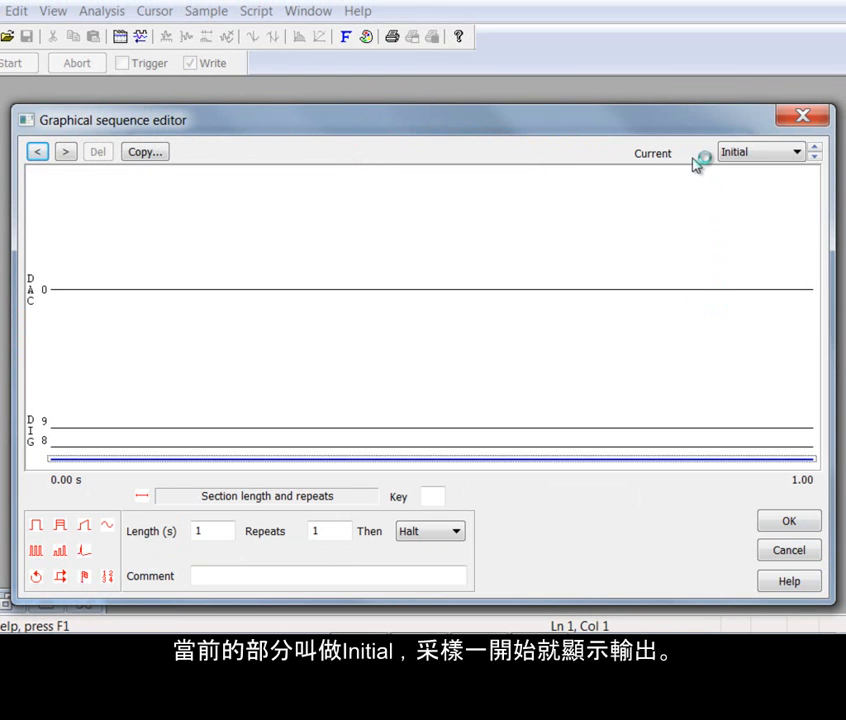
Assign the key h and the comment "Halt" to the Initial section's control track.
{"action": "left_click", "coordinate": [782, 157]}
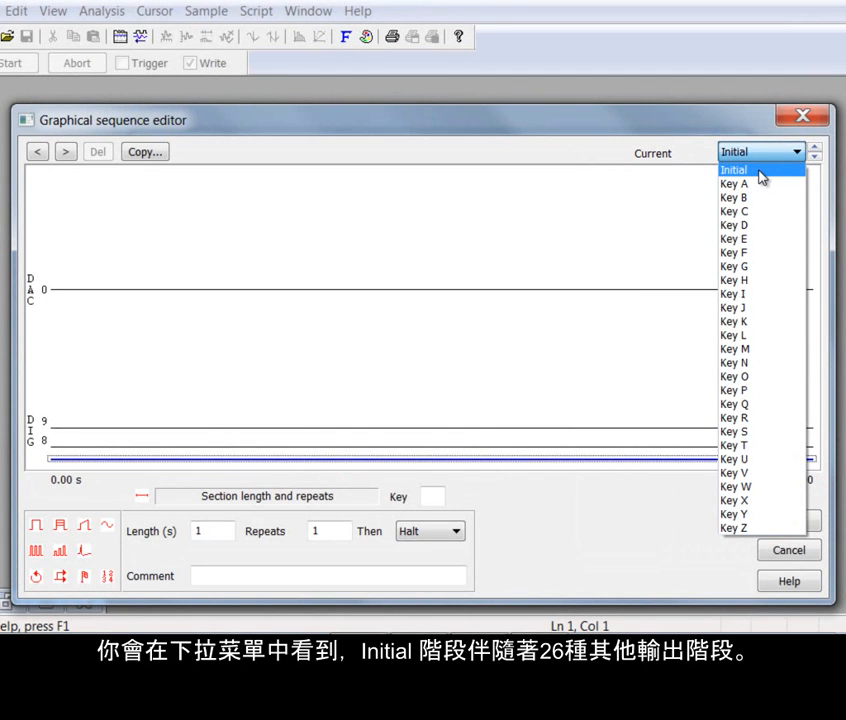
{"action": "left_click", "coordinate": [760, 172]}
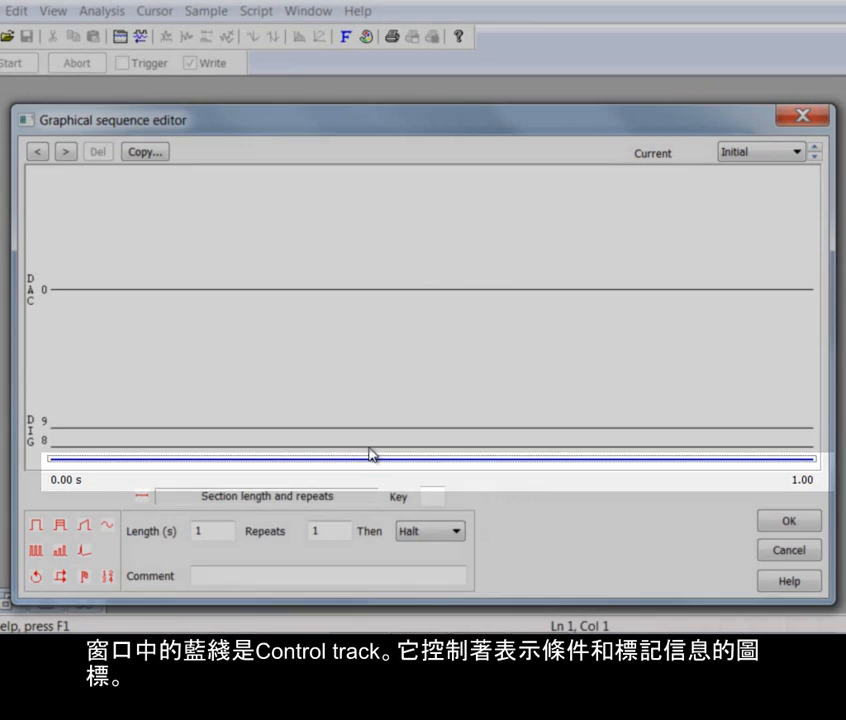
{"action": "key", "text": "Up"}
{"action": "left_click", "coordinate": [489, 412]}
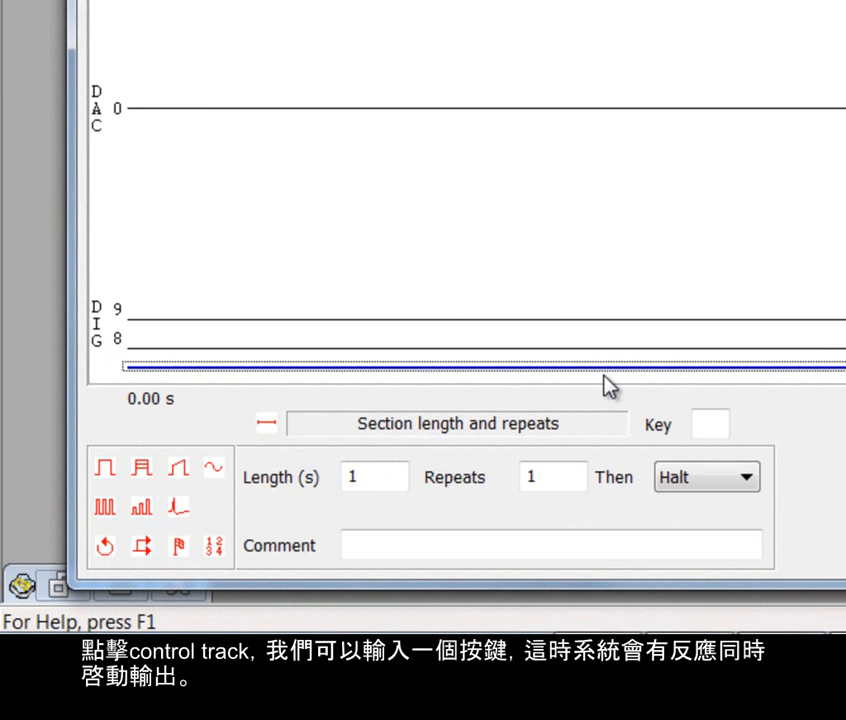
{"action": "left_click", "coordinate": [709, 425]}
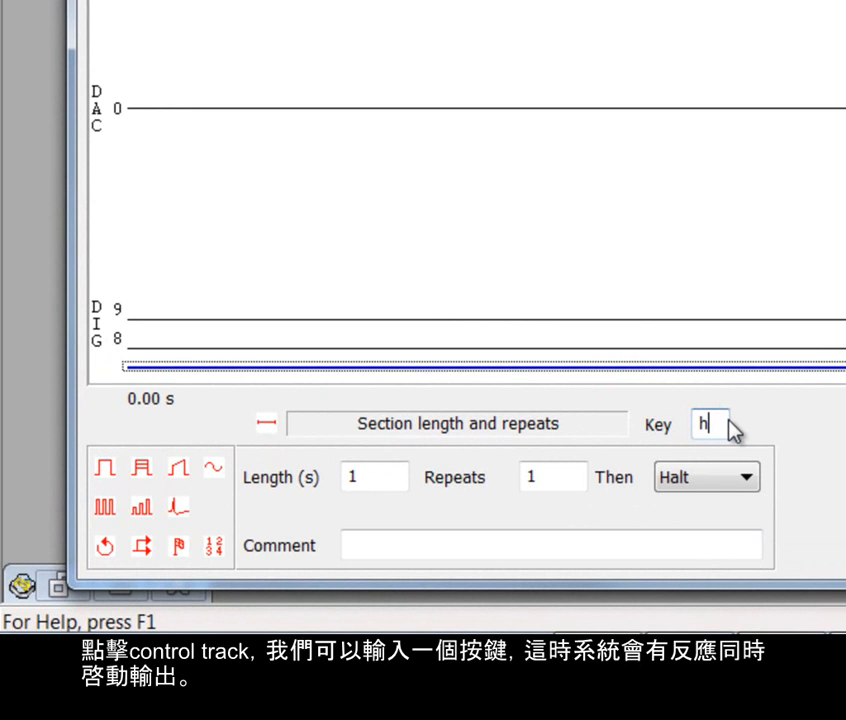
{"action": "left_click", "coordinate": [508, 547]}
{"action": "type", "text": "Ha"}
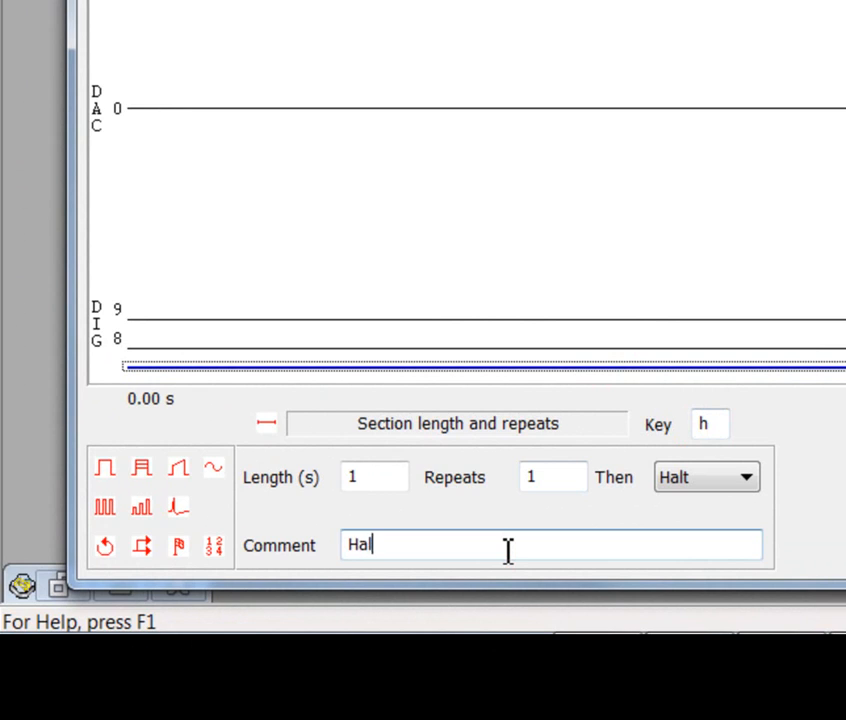
{"action": "type", "text": "lt"}
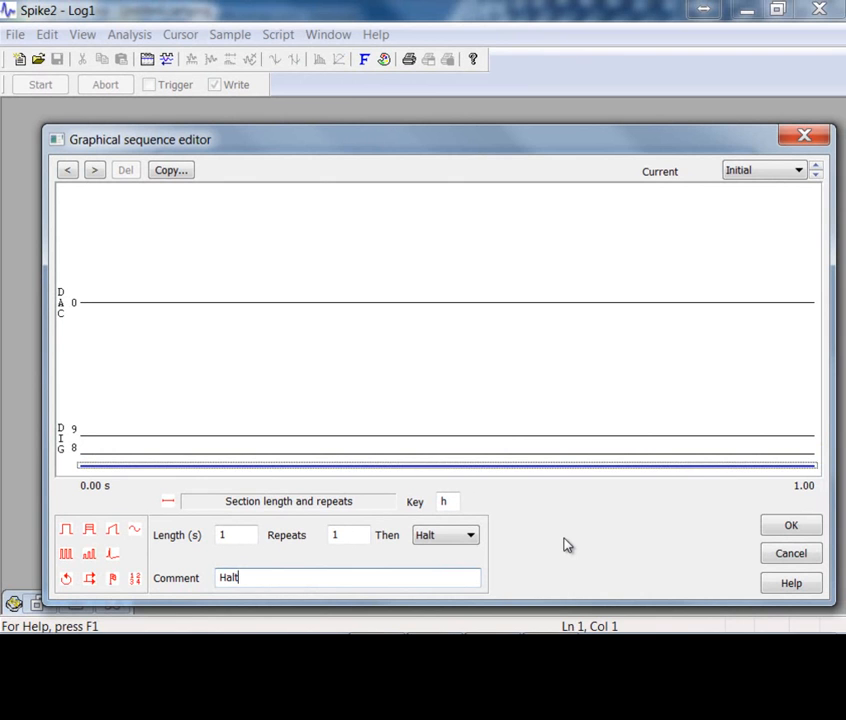
Give the Key A section the key a, 5 repeats and the comment "Repeat all 5 times".
{"action": "left_click", "coordinate": [816, 166]}
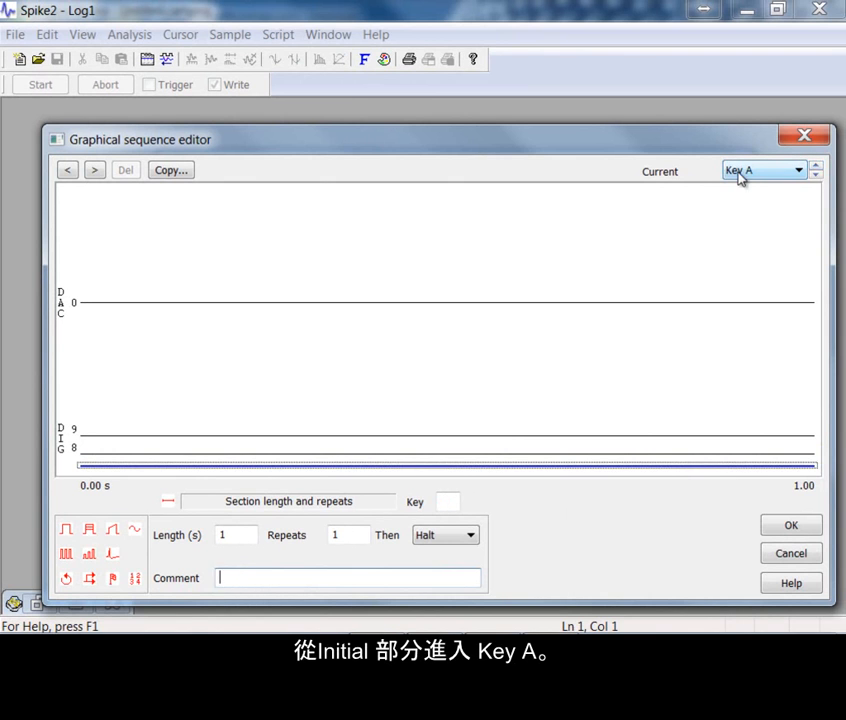
{"action": "left_click", "coordinate": [447, 502]}
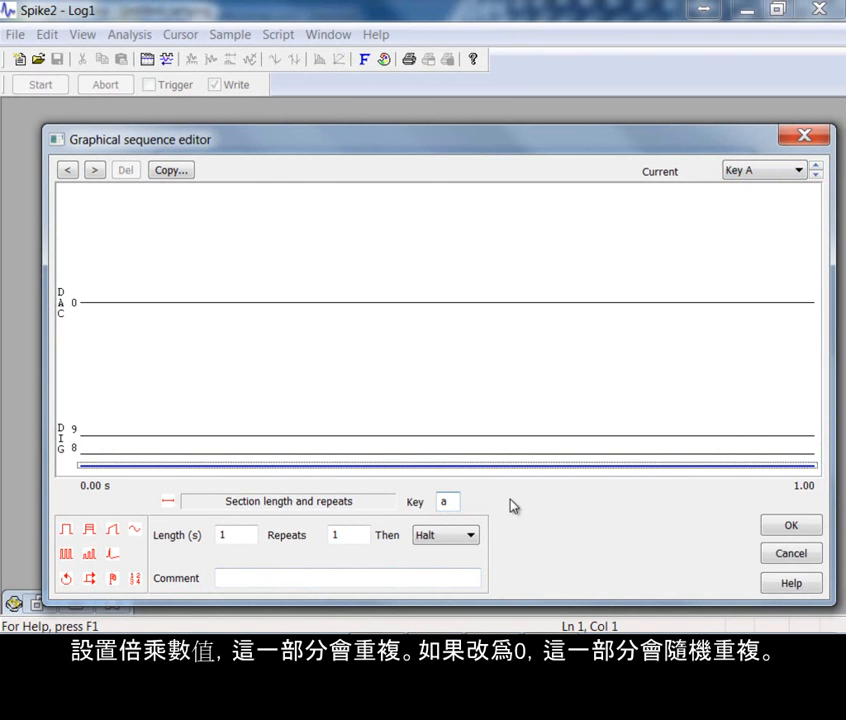
{"action": "left_click_drag", "start_coordinate": [358, 536], "coordinate": [312, 534]}
{"action": "type", "text": "5"}
{"action": "left_click", "coordinate": [561, 529]}
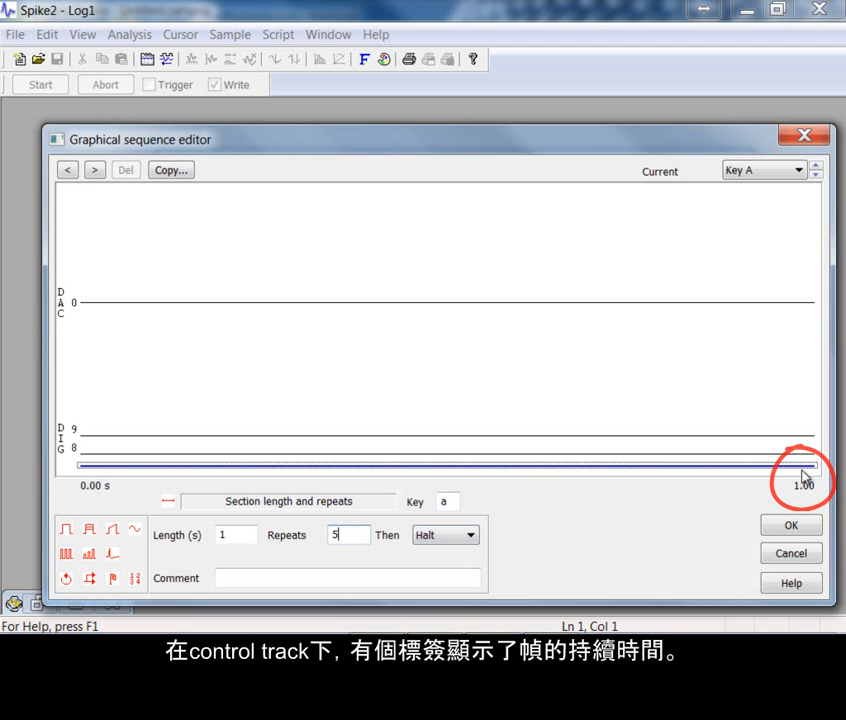
{"action": "left_click", "coordinate": [435, 578]}
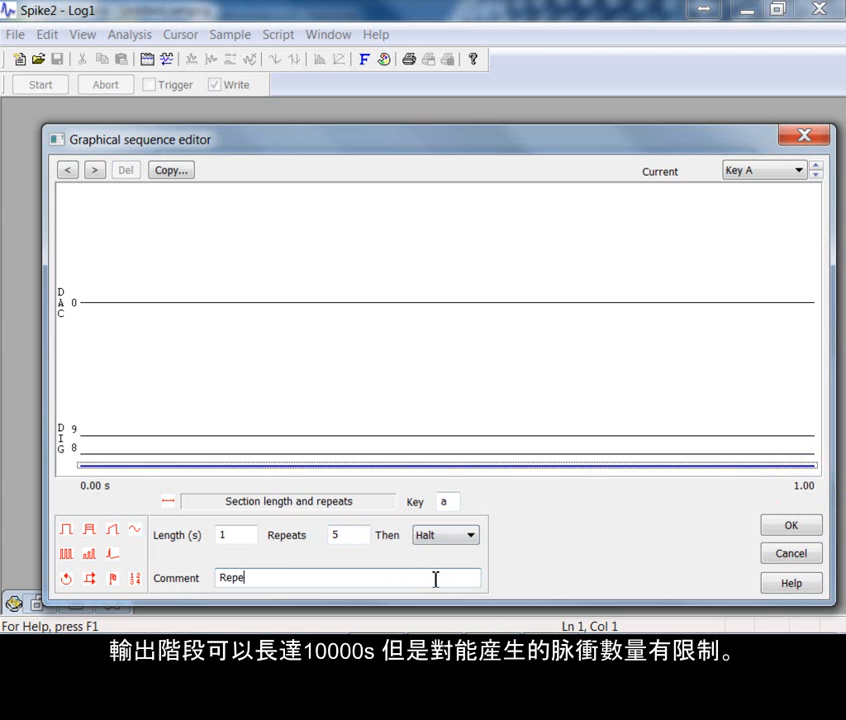
{"action": "type", "text": "Repeat all 5 times"}
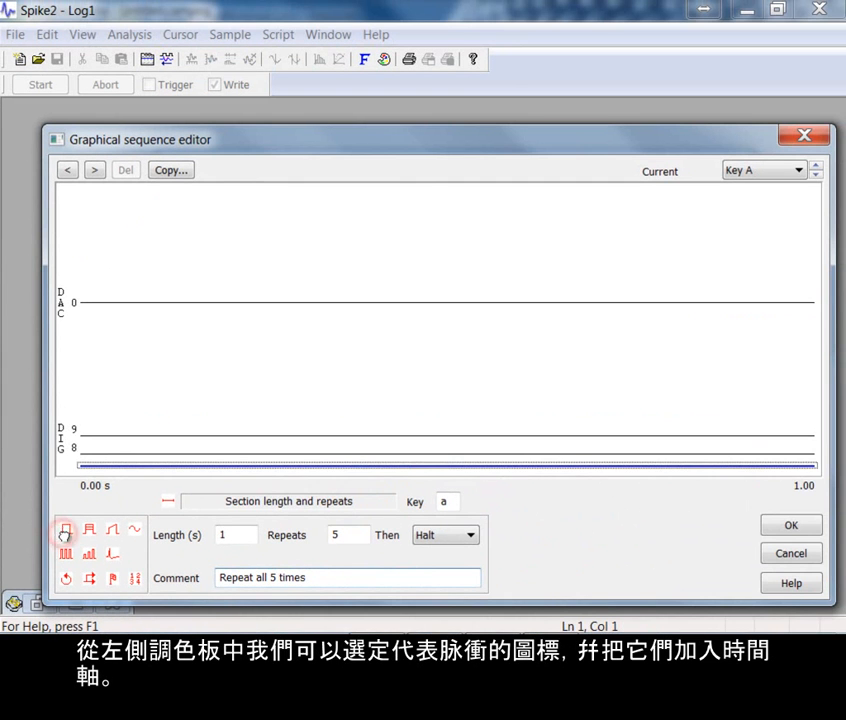
Add a square pulse on digital output 8 at about 0.02 s and a pulse train on digital output 9 at about 0.55 s.
{"action": "left_click_drag", "start_coordinate": [64, 532], "coordinate": [99, 458]}
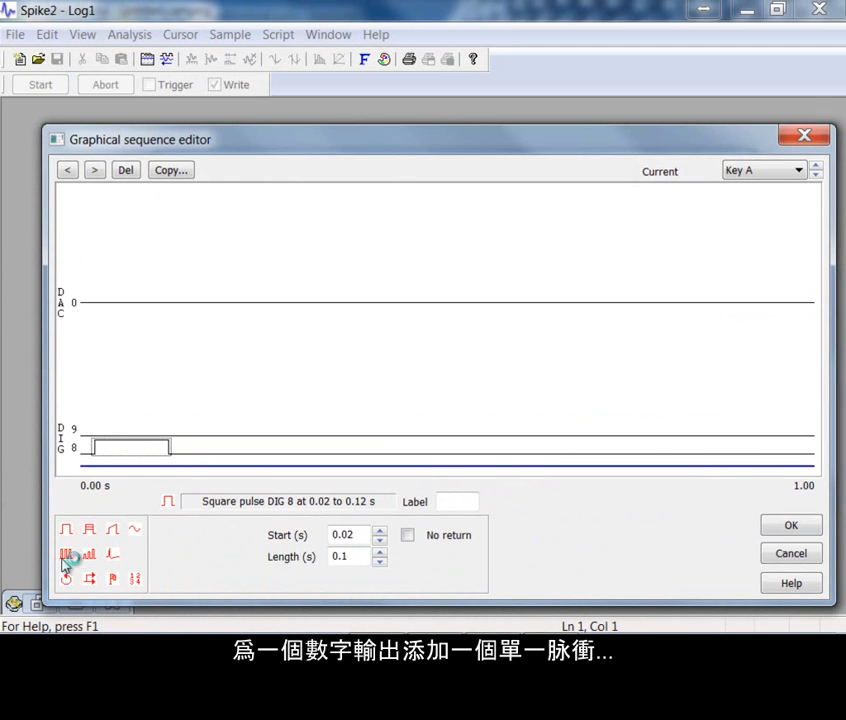
{"action": "mouse_move", "coordinate": [69, 555]}
{"action": "left_mouse_down"}
{"action": "mouse_move", "coordinate": [483, 419]}
{"action": "mouse_move", "coordinate": [483, 437]}
{"action": "left_mouse_up"}
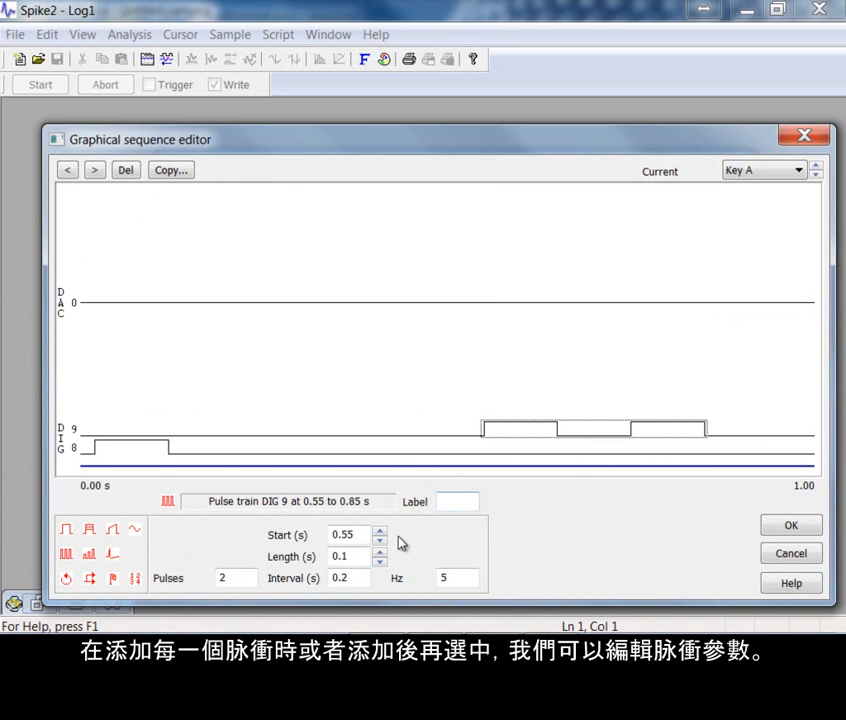
Set the digital output 9 pulse train to a 0.02 s interval, 0.01 s pulse length and 20 pulses.
{"action": "left_click", "coordinate": [342, 578]}
{"action": "type", "text": "0"}
{"action": "left_click", "coordinate": [345, 557]}
{"action": "type", "text": "0"}
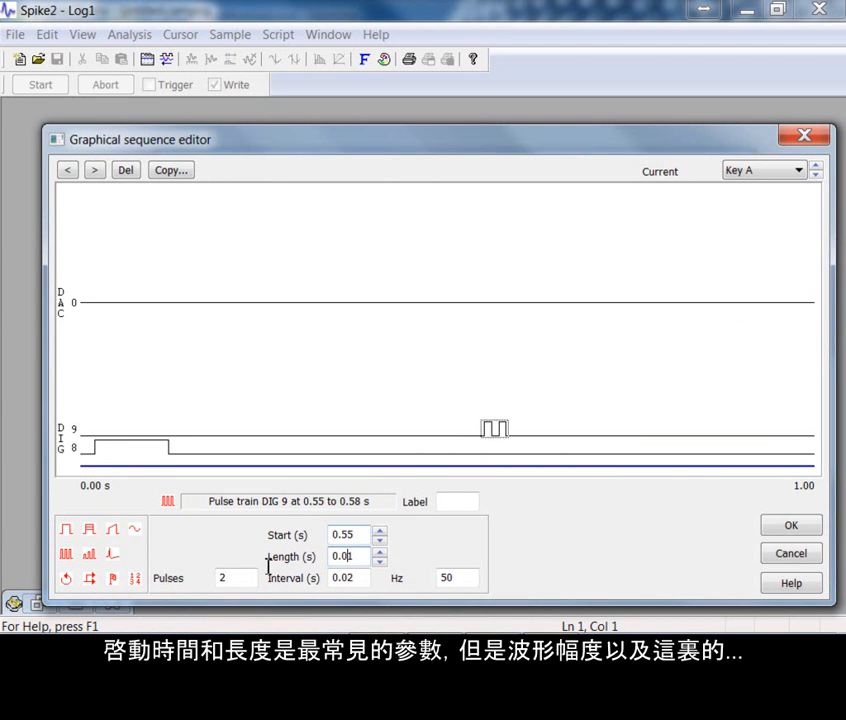
{"action": "left_click", "coordinate": [234, 578]}
{"action": "type", "text": "0"}
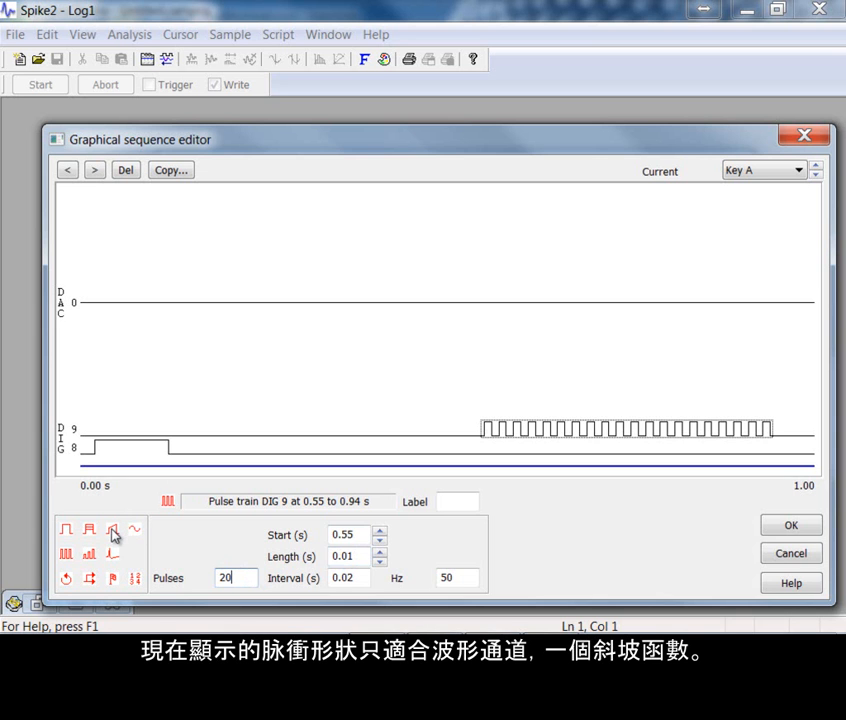
Add a voltage ramp at about 0.15 s and a sine wave at about 0.26 s on DAC output 0.
{"action": "mouse_move", "coordinate": [113, 535]}
{"action": "left_mouse_down"}
{"action": "mouse_move", "coordinate": [138, 349]}
{"action": "mouse_move", "coordinate": [193, 312]}
{"action": "left_mouse_up"}
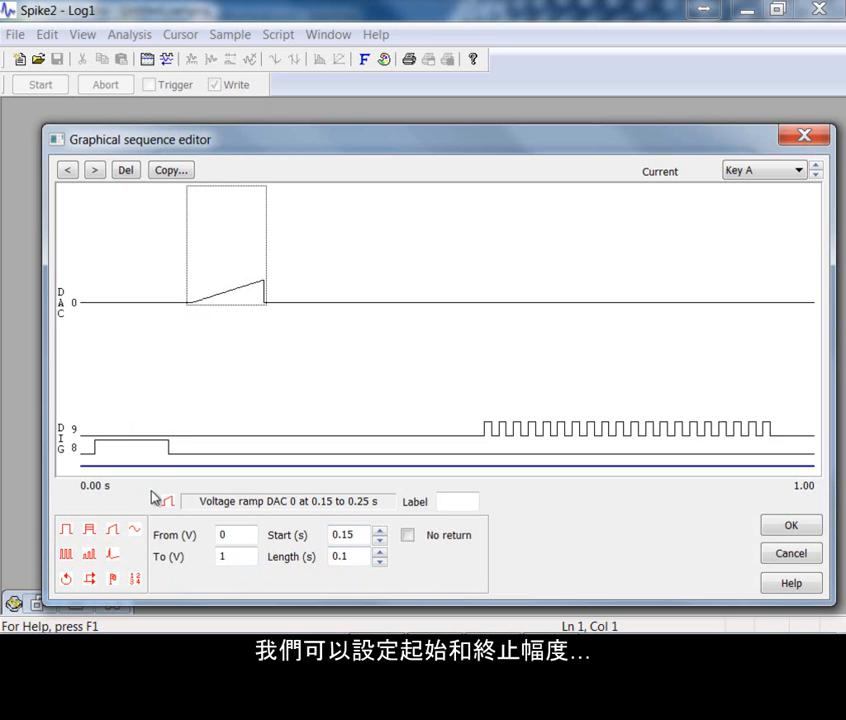
{"action": "mouse_move", "coordinate": [136, 535]}
{"action": "left_mouse_down"}
{"action": "mouse_move", "coordinate": [259, 325]}
{"action": "mouse_move", "coordinate": [277, 314]}
{"action": "left_mouse_up"}
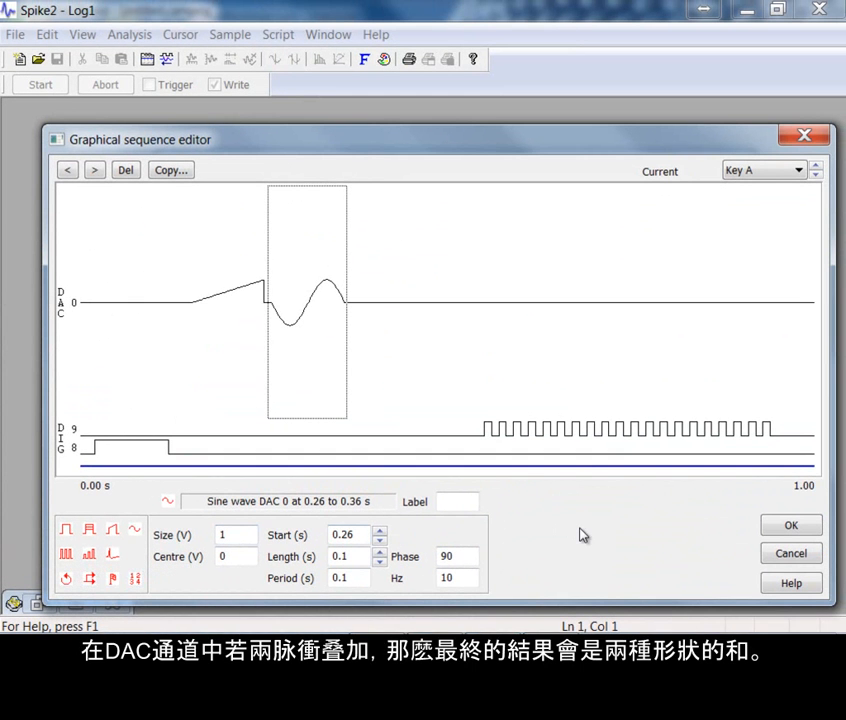
{"action": "left_click", "coordinate": [580, 528]}
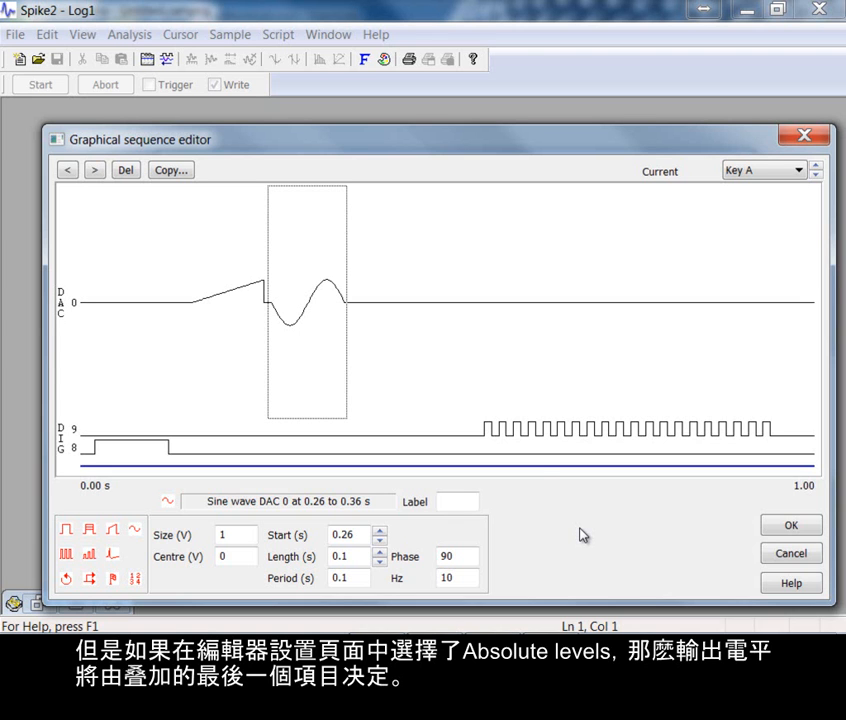
Make the Key A section continue with Key B once its repeats are done.
{"action": "left_click", "coordinate": [535, 466]}
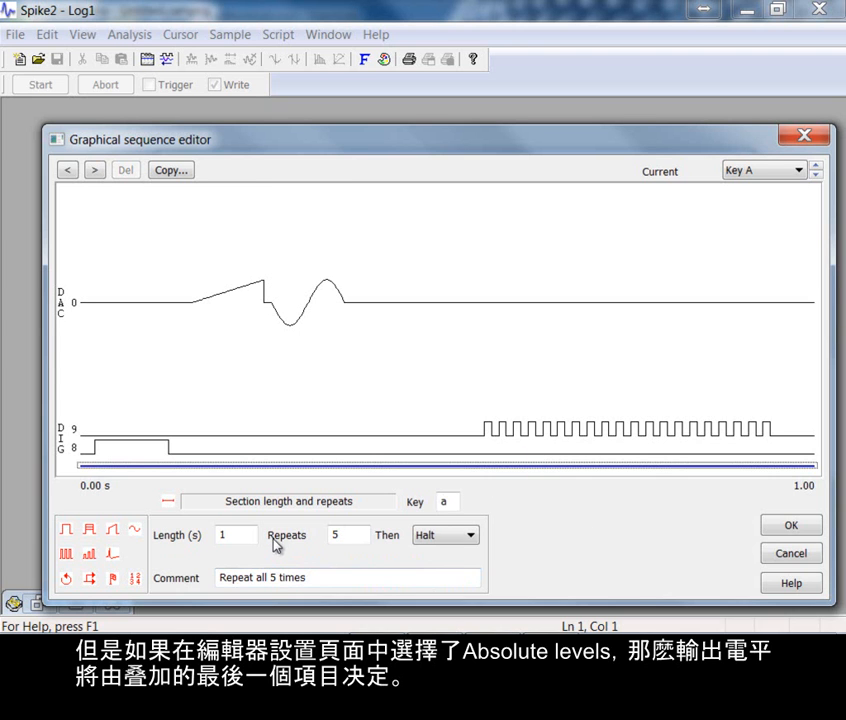
{"action": "left_click", "coordinate": [436, 540]}
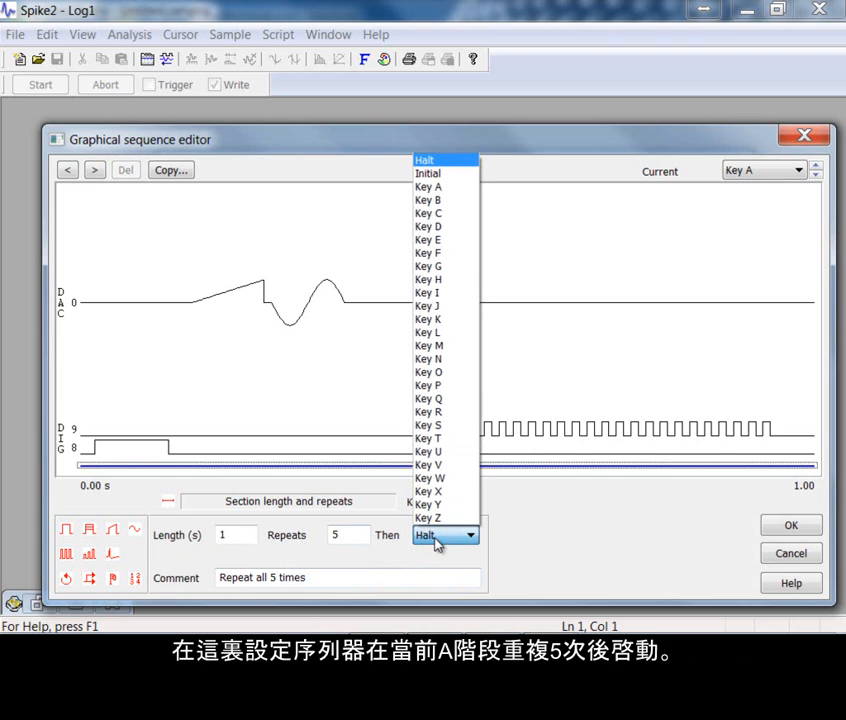
{"action": "left_click", "coordinate": [449, 201]}
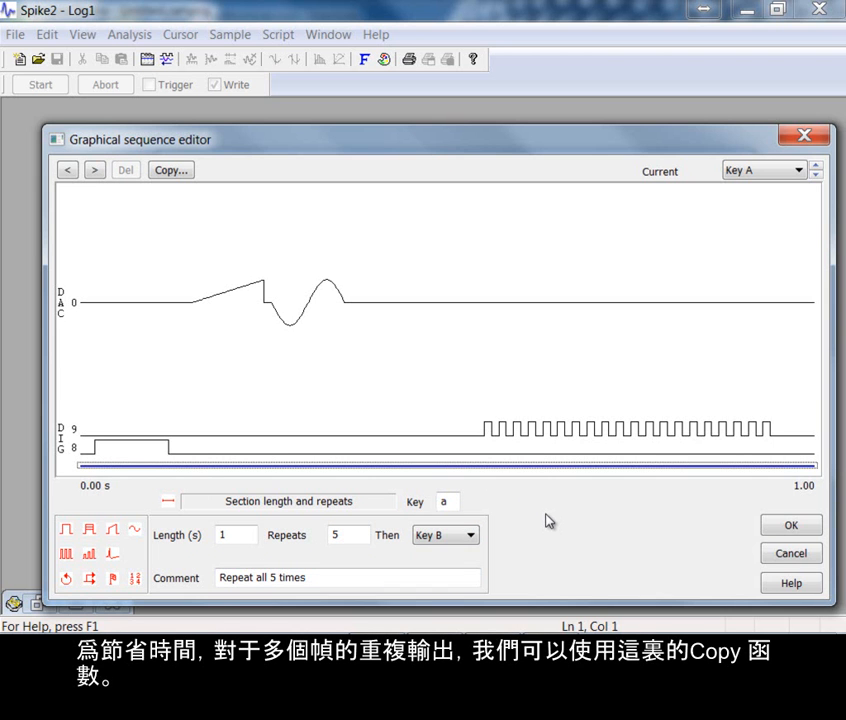
Copy Key A's section length and digital outputs 8 and 9, without DAC output 0, to the sections Key A through Key B.
{"action": "left_click", "coordinate": [170, 170]}
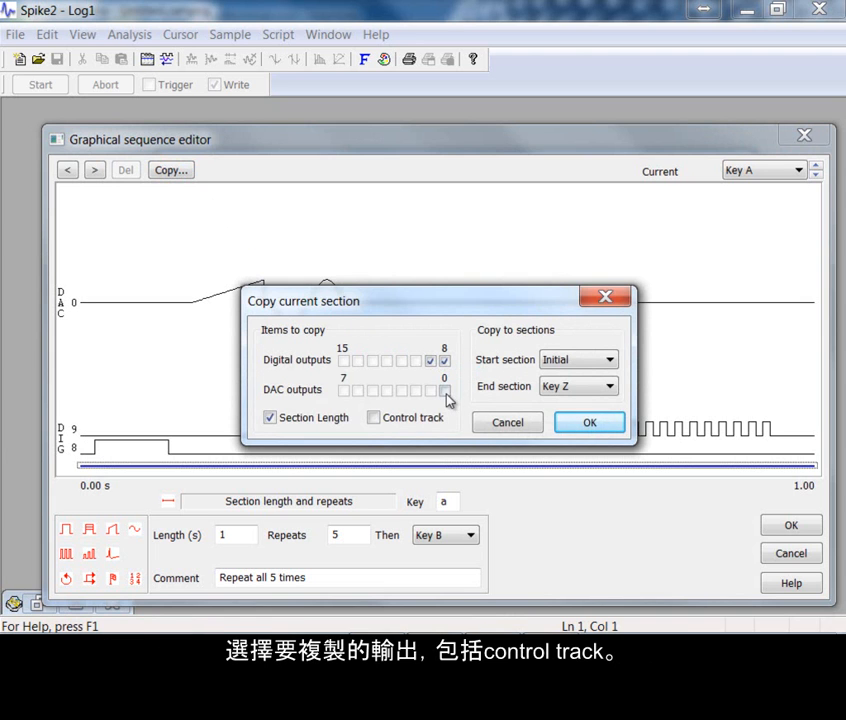
{"action": "left_click", "coordinate": [445, 391]}
{"action": "left_click", "coordinate": [445, 391]}
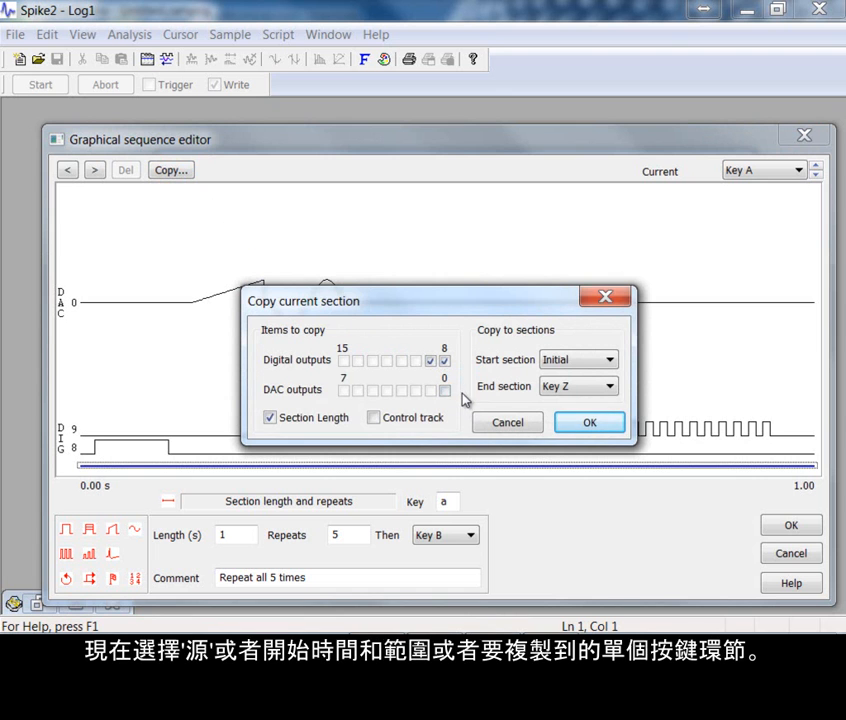
{"action": "left_click", "coordinate": [580, 362]}
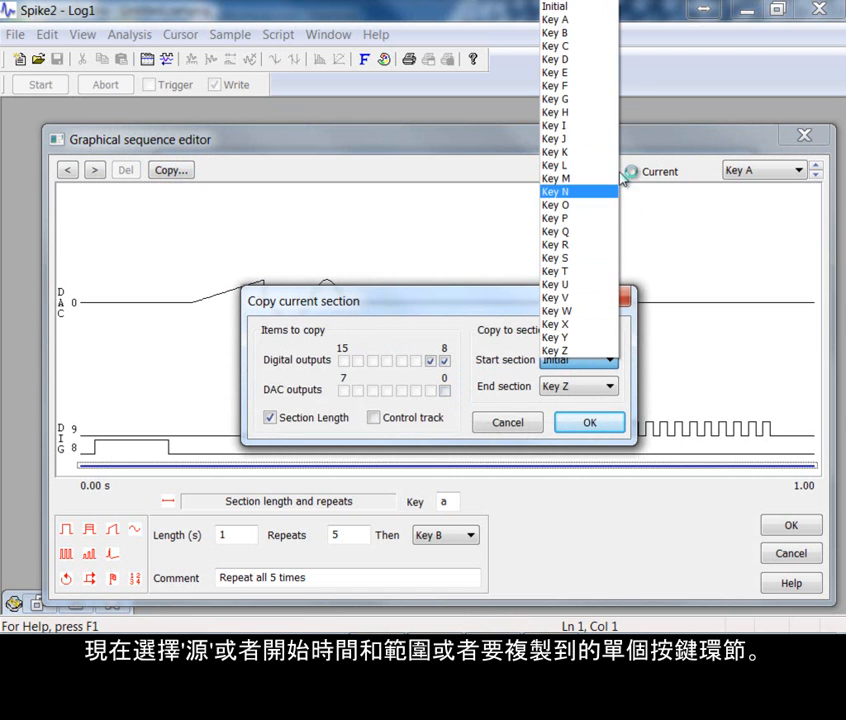
{"action": "left_click", "coordinate": [566, 20]}
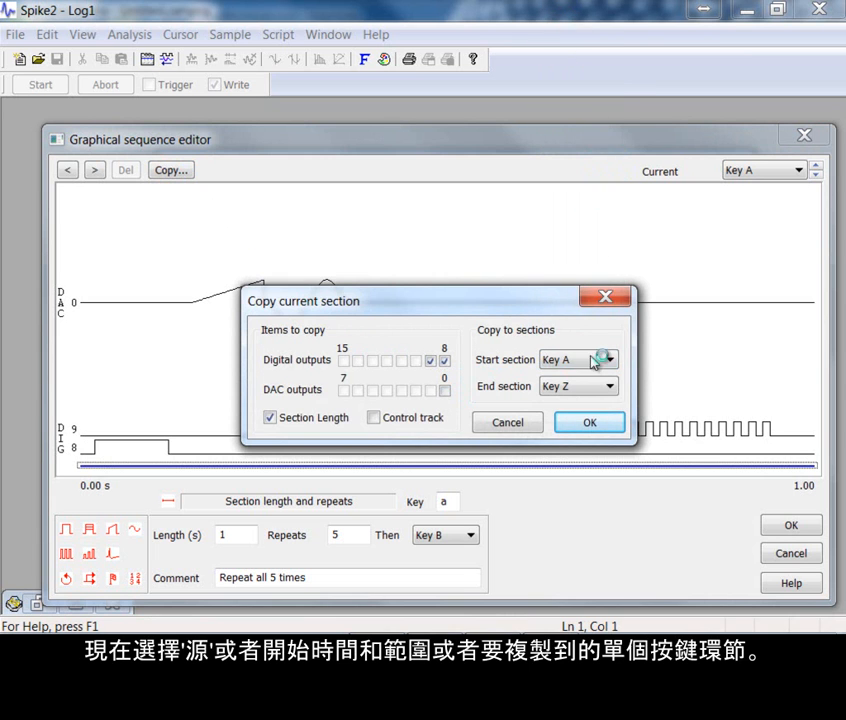
{"action": "left_click", "coordinate": [607, 387]}
{"action": "left_click", "coordinate": [584, 51]}
{"action": "left_click", "coordinate": [588, 424]}
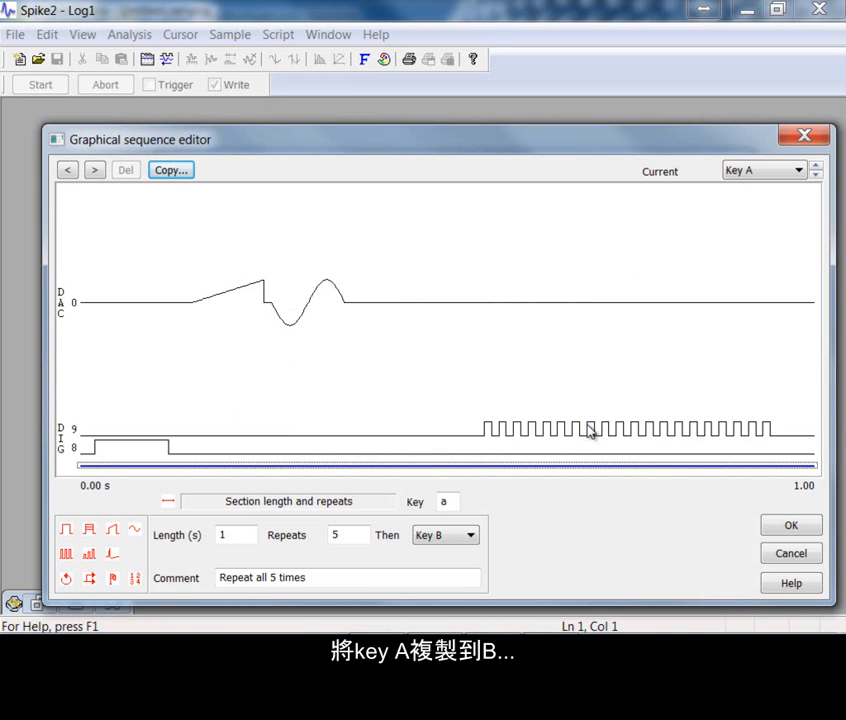
Compare the outputs of the Key A and Key B sections, finishing with Key B as the current section.
{"action": "left_click", "coordinate": [806, 172]}
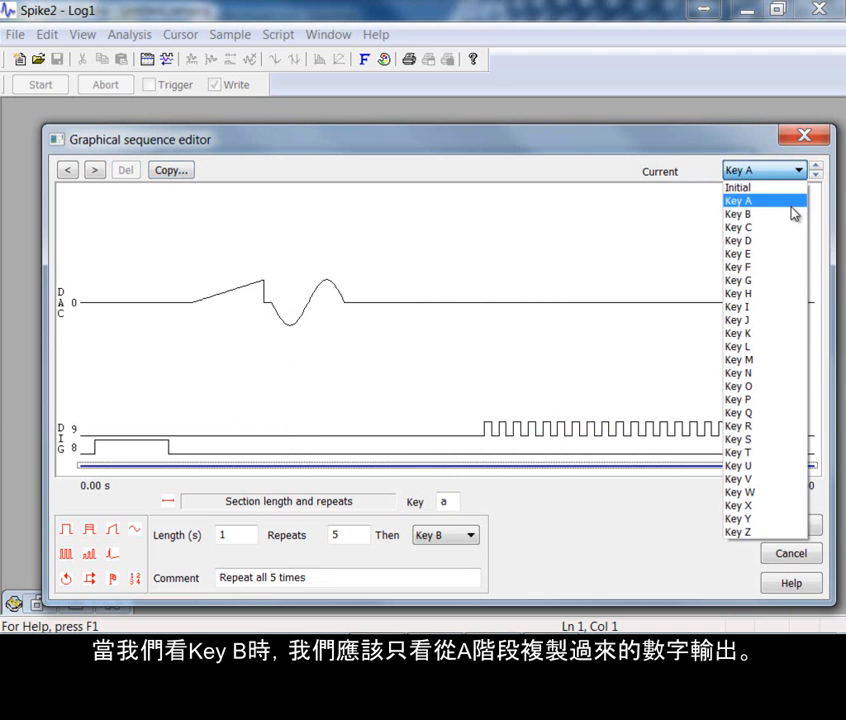
{"action": "left_click", "coordinate": [791, 214]}
{"action": "left_click", "coordinate": [817, 168]}
{"action": "left_click", "coordinate": [816, 176]}
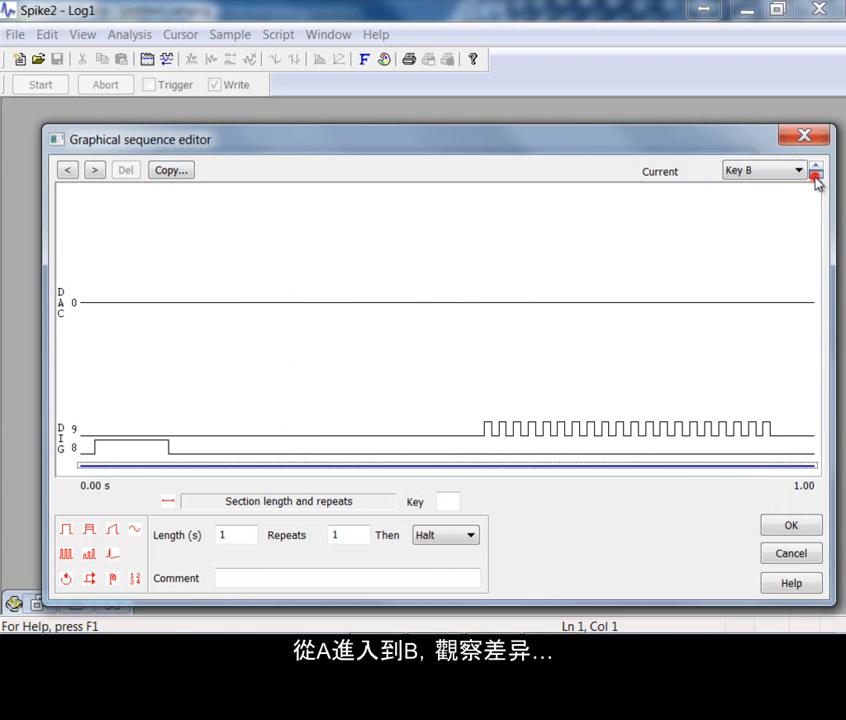
{"action": "left_click", "coordinate": [817, 169]}
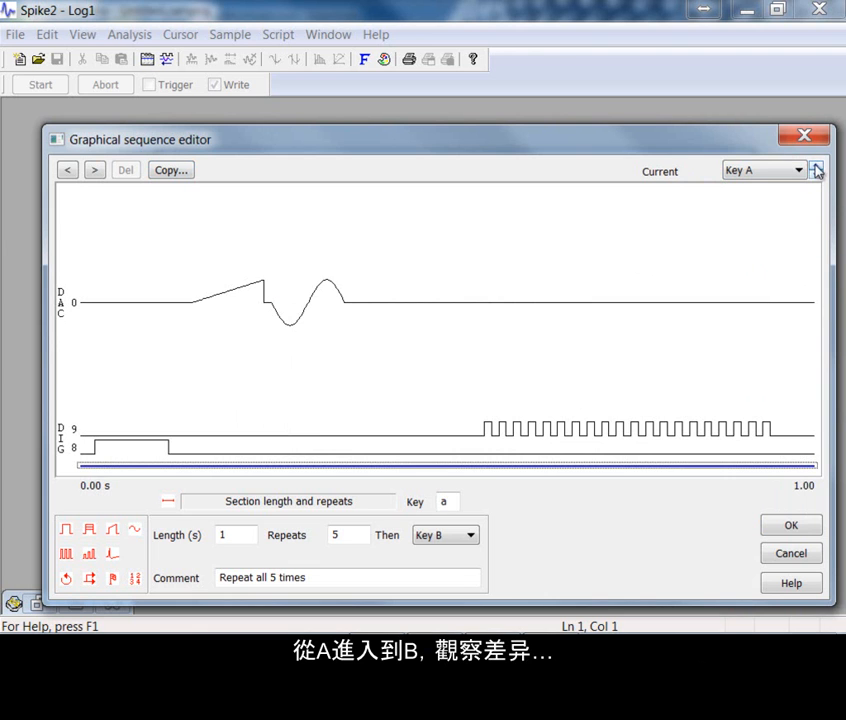
{"action": "left_click", "coordinate": [817, 170]}
{"action": "left_click", "coordinate": [816, 176]}
{"action": "left_click", "coordinate": [817, 171]}
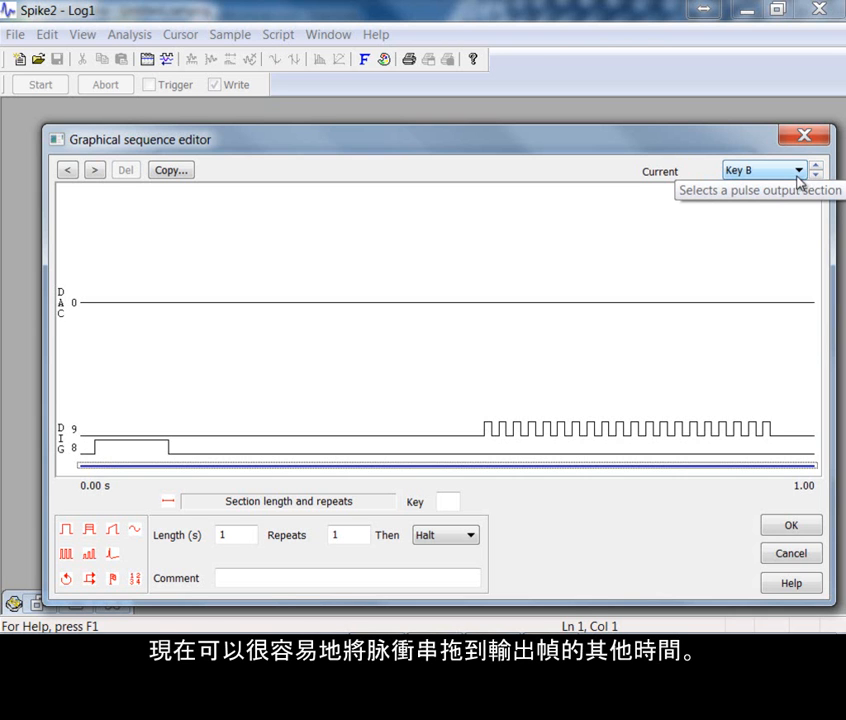
Move Key B's digital output 9 pulse train to start at 0.2 s and add a random-delay wait at 0.17 s on its control track.
{"action": "left_click_drag", "start_coordinate": [576, 430], "coordinate": [320, 432]}
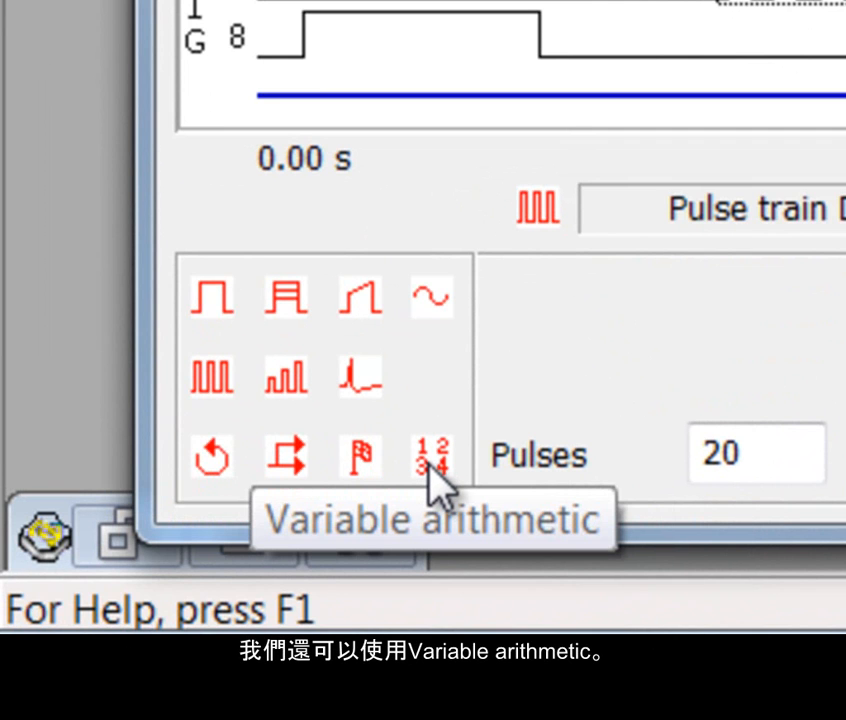
{"action": "left_click_drag", "start_coordinate": [210, 458], "coordinate": [602, 132]}
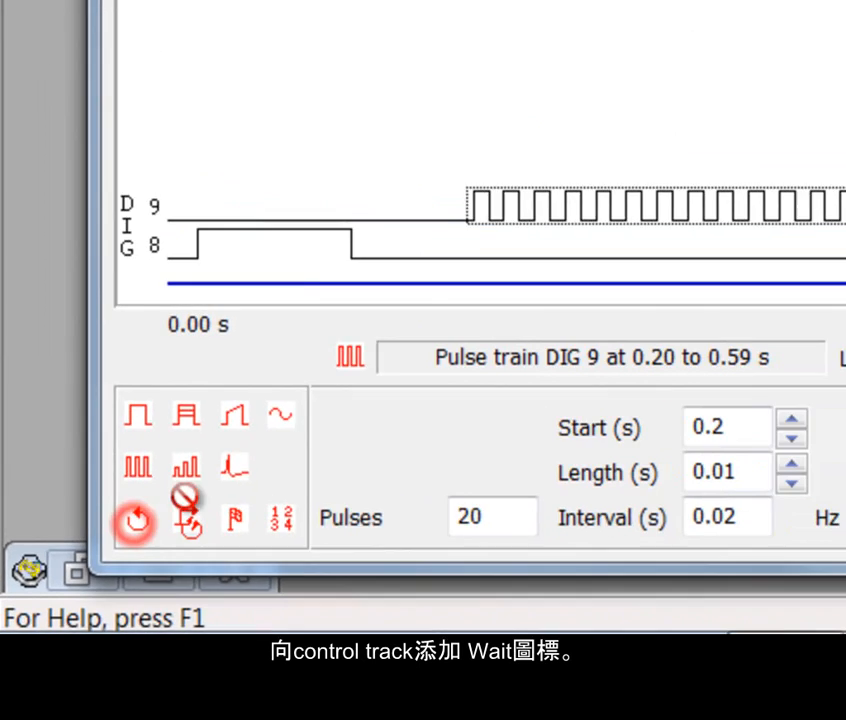
{"action": "left_click_drag", "start_coordinate": [292, 390], "coordinate": [321, 349]}
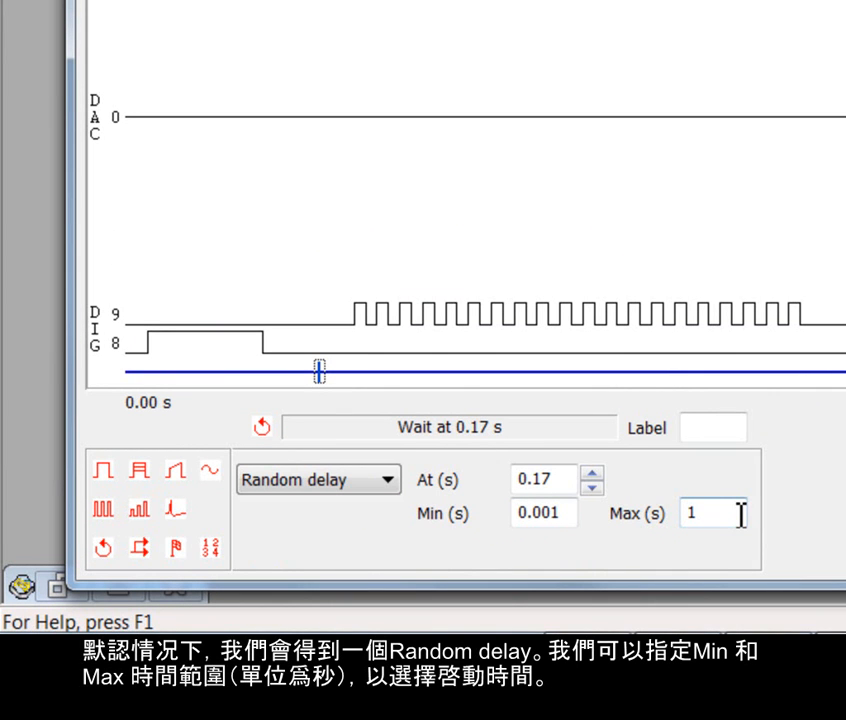
{"action": "left_click", "coordinate": [389, 482]}
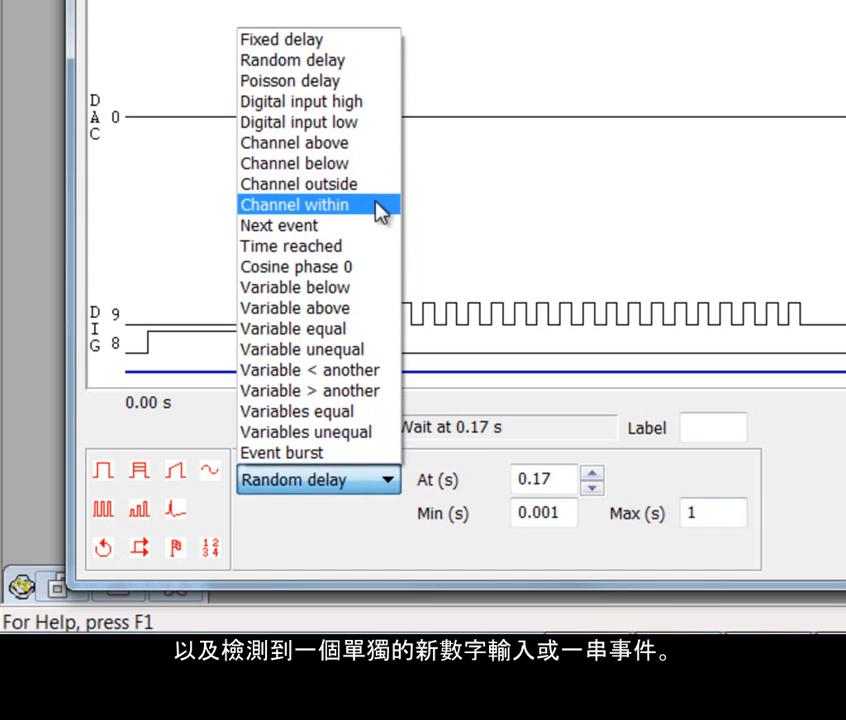
{"action": "left_click", "coordinate": [815, 447]}
Make the Key B section continue with the Initial section when it ends.
{"action": "left_click", "coordinate": [782, 371]}
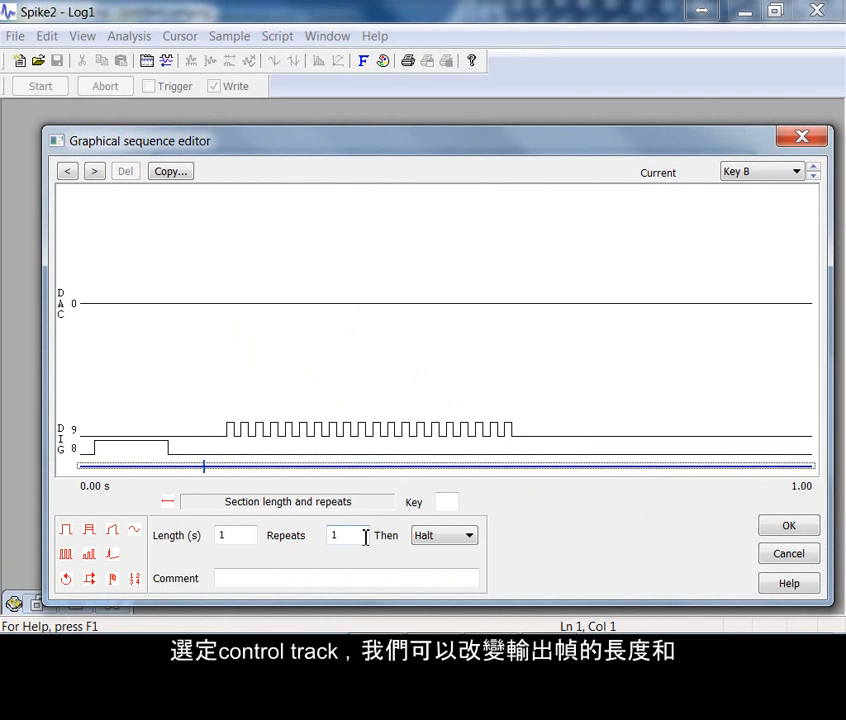
{"action": "left_click", "coordinate": [420, 543]}
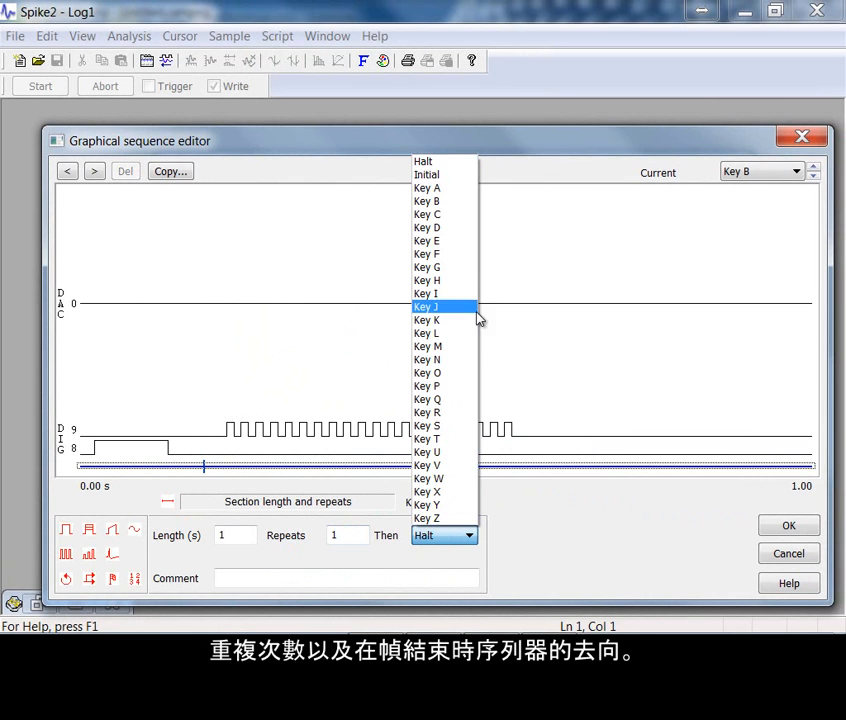
{"action": "left_click", "coordinate": [453, 178]}
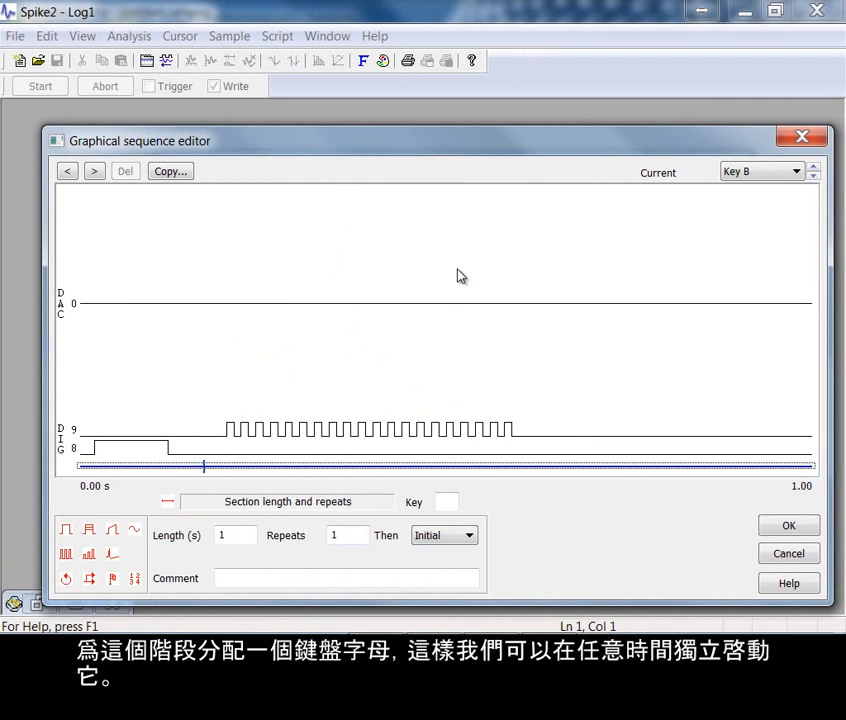
Assign the trigger key b and the comment "TTL pulses only" to the Key B section, and accept the sequence.
{"action": "left_click", "coordinate": [455, 506]}
{"action": "type", "text": "b"}
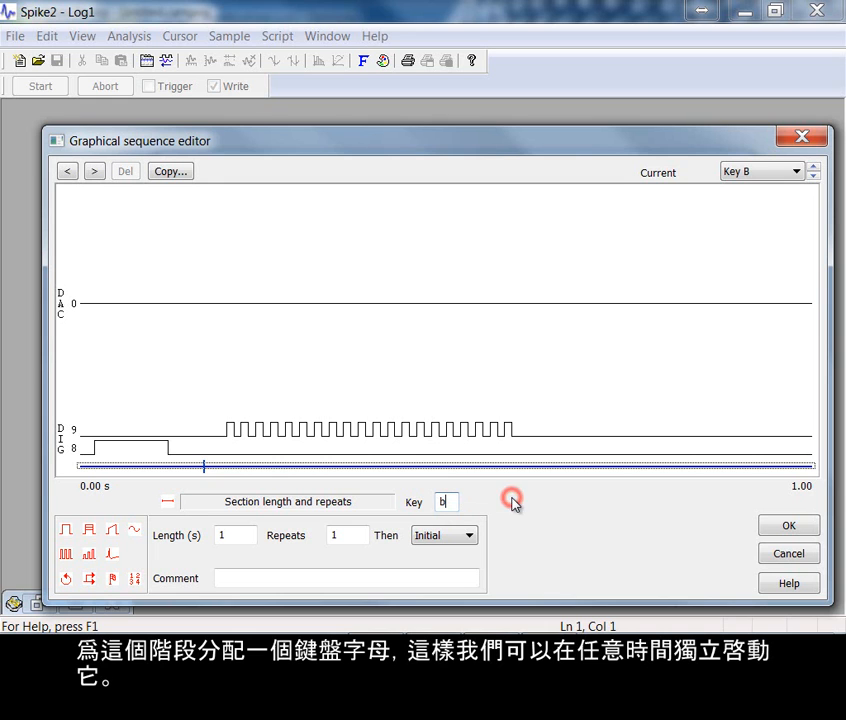
{"action": "left_click", "coordinate": [426, 578]}
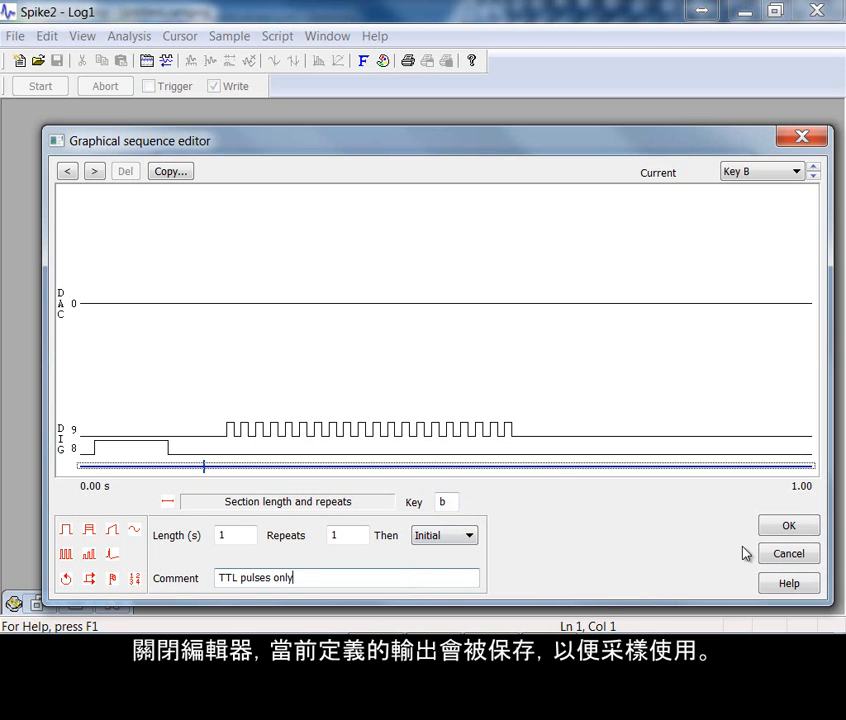
{"action": "left_click", "coordinate": [780, 530]}
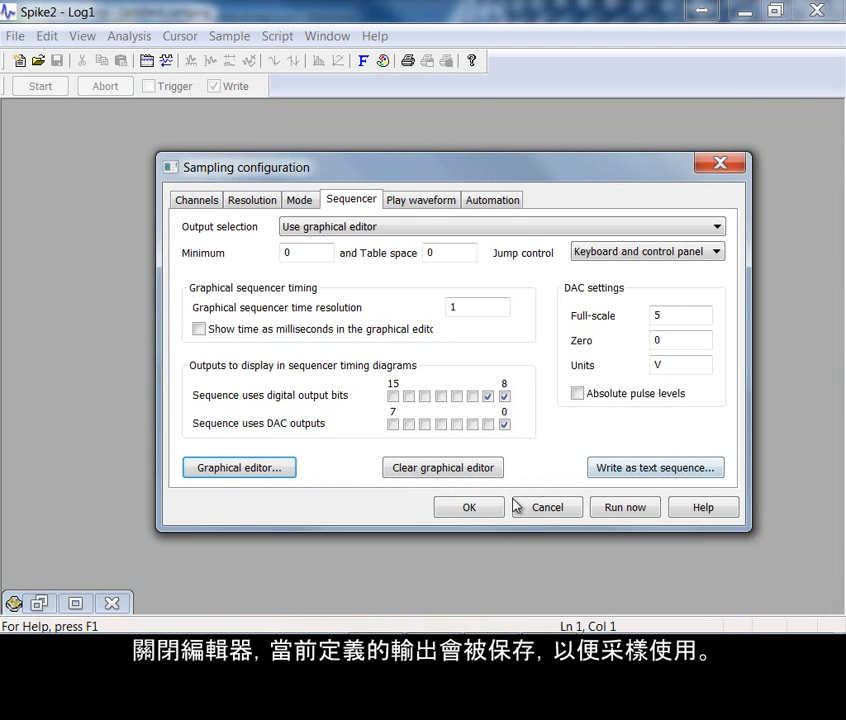
Open a new data file with this sampling configuration and keep the Sequence control panel floating over the data view.
{"action": "left_click", "coordinate": [625, 509]}
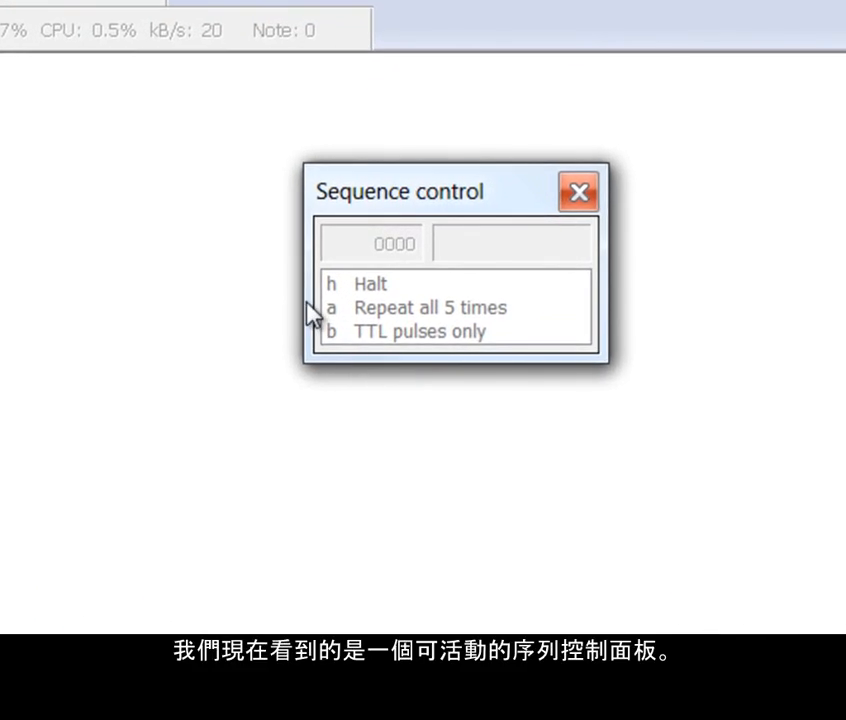
{"action": "left_click_drag", "start_coordinate": [492, 204], "coordinate": [608, 2]}
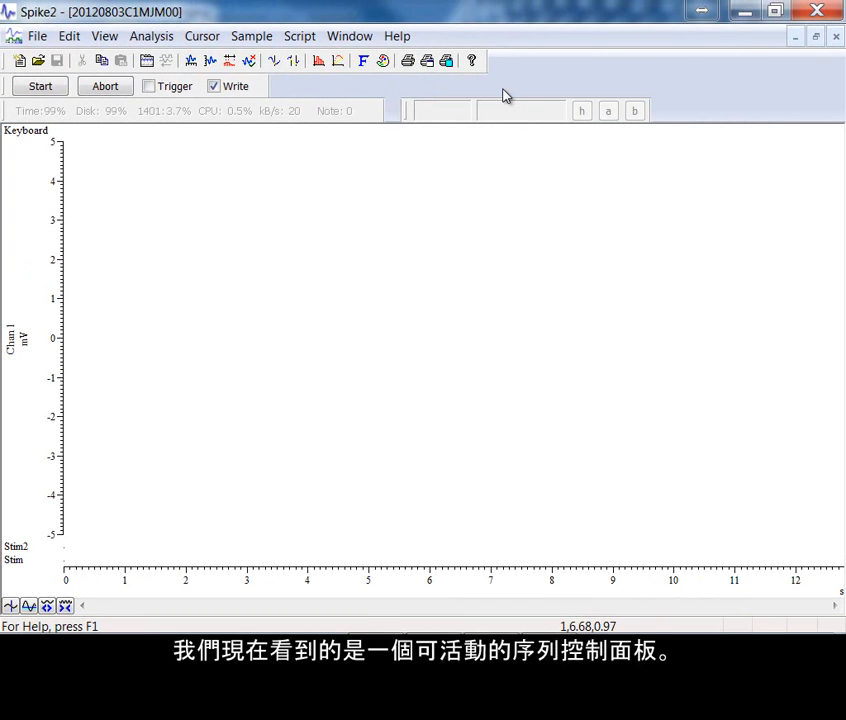
{"action": "left_click_drag", "start_coordinate": [410, 112], "coordinate": [395, 183]}
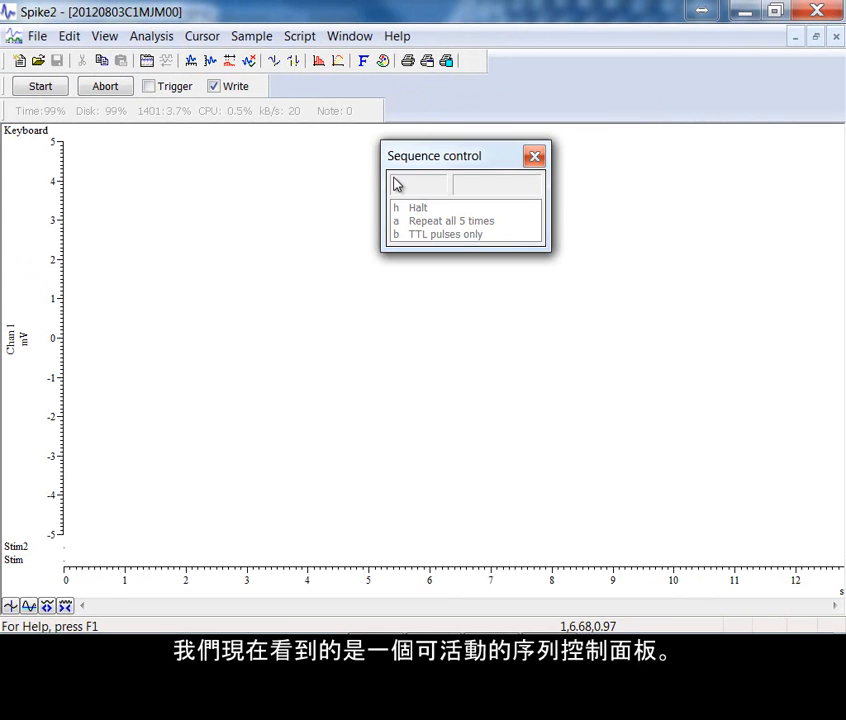
Start sampling, run the "Repeat all 5 times" sequence once, and run "TTL pulses only" twice.
{"action": "left_click", "coordinate": [50, 88]}
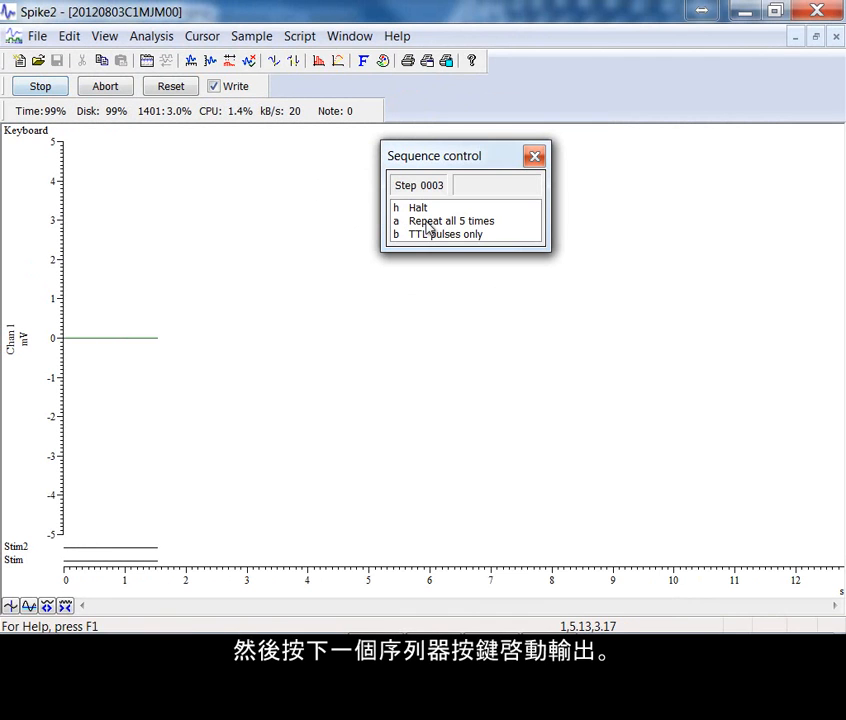
{"action": "left_click", "coordinate": [458, 222]}
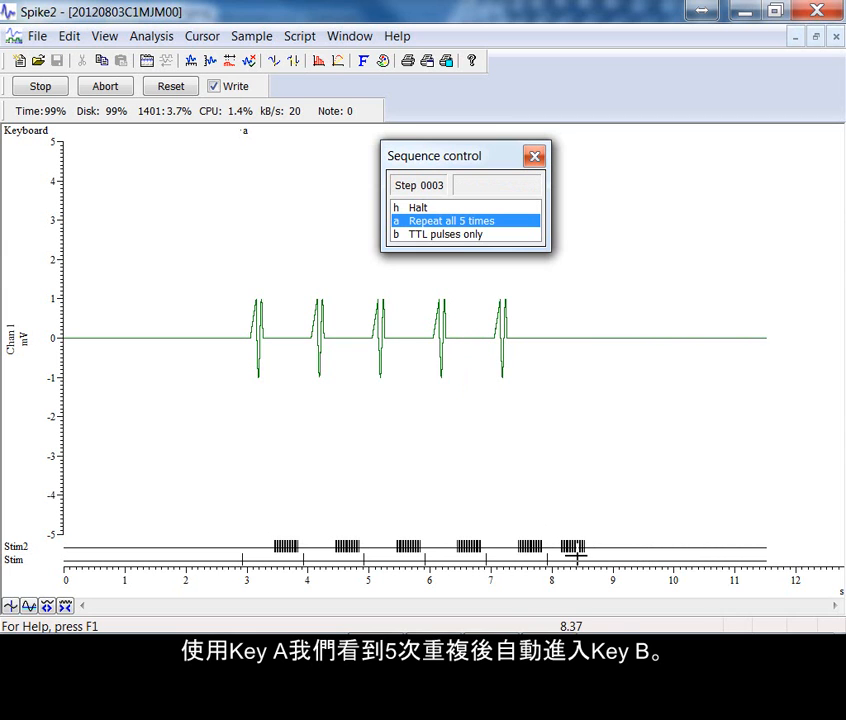
{"action": "left_click", "coordinate": [452, 236]}
{"action": "left_click", "coordinate": [450, 236]}
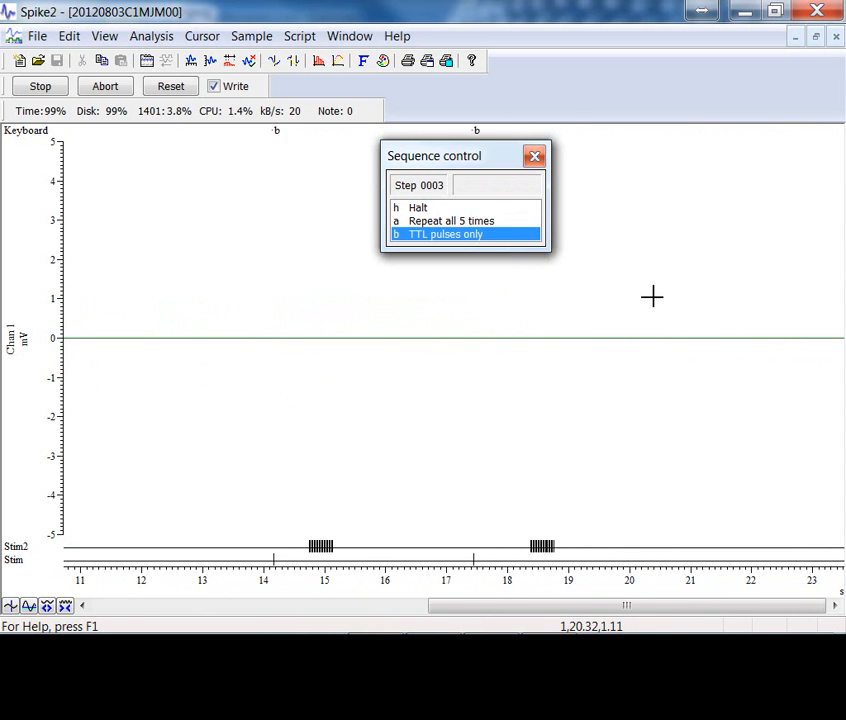
Trigger the "TTL pulses only" sequence from the keyboard four times in quick succession and once more after a pause.
{"action": "key", "text": "b"}
{"action": "key", "text": "b"}
{"action": "key", "text": "b"}
{"action": "key", "text": "b"}
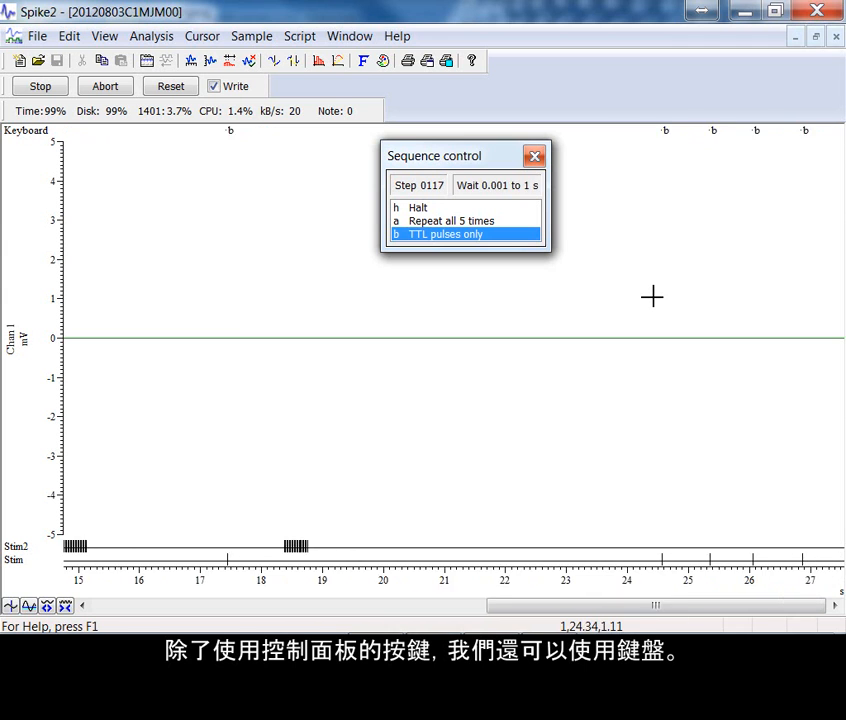
{"action": "key", "text": "b"}
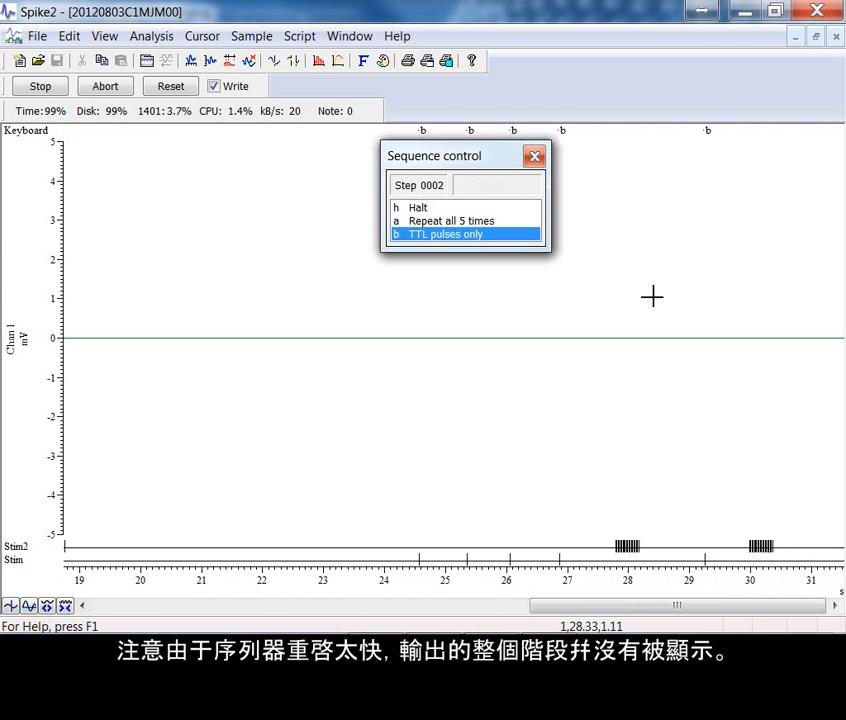
Halt the output sequence and stop sampling.
{"action": "left_click", "coordinate": [431, 207]}
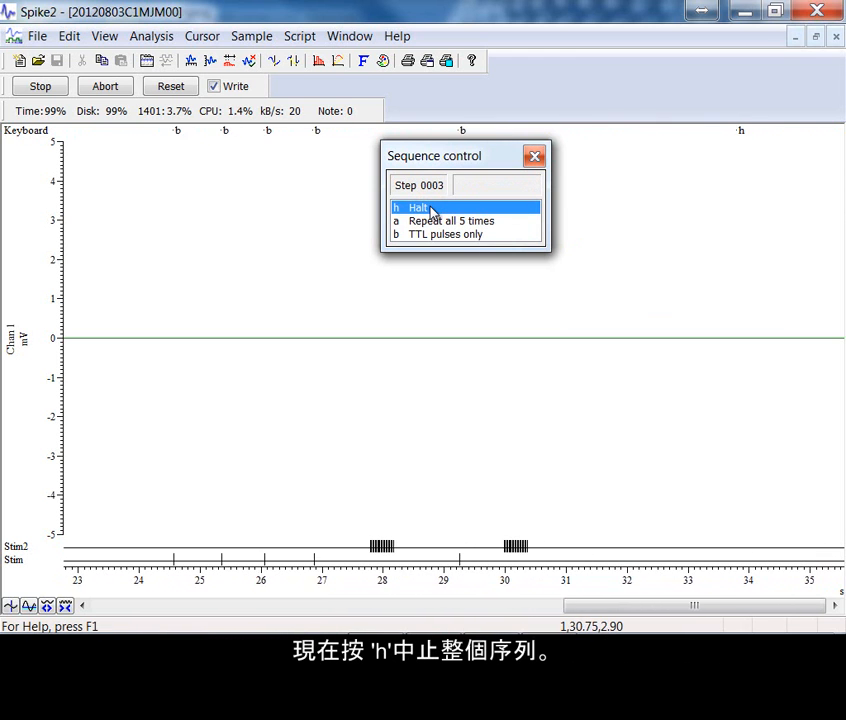
{"action": "left_click", "coordinate": [40, 88]}
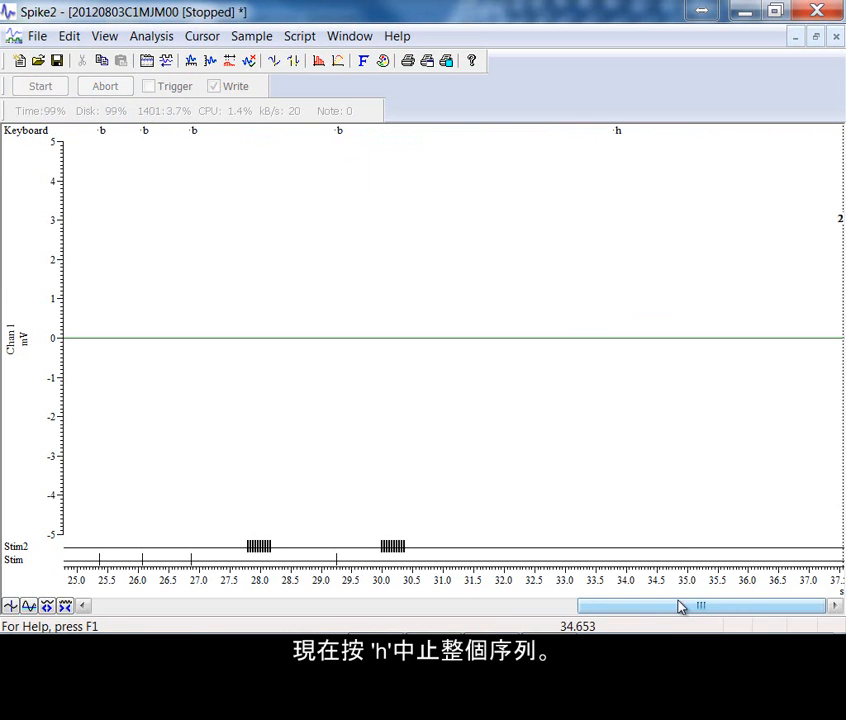
{"action": "left_click_drag", "start_coordinate": [684, 611], "coordinate": [197, 572]}
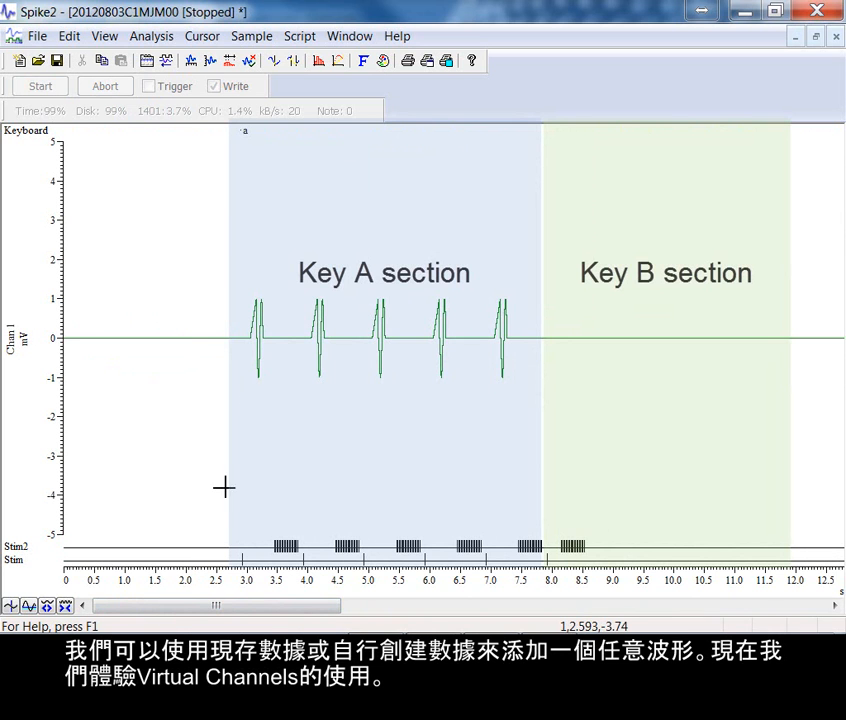
Create a new virtual channel and match its sampling settings to the Chan 1 waveform.
{"action": "left_click", "coordinate": [166, 40]}
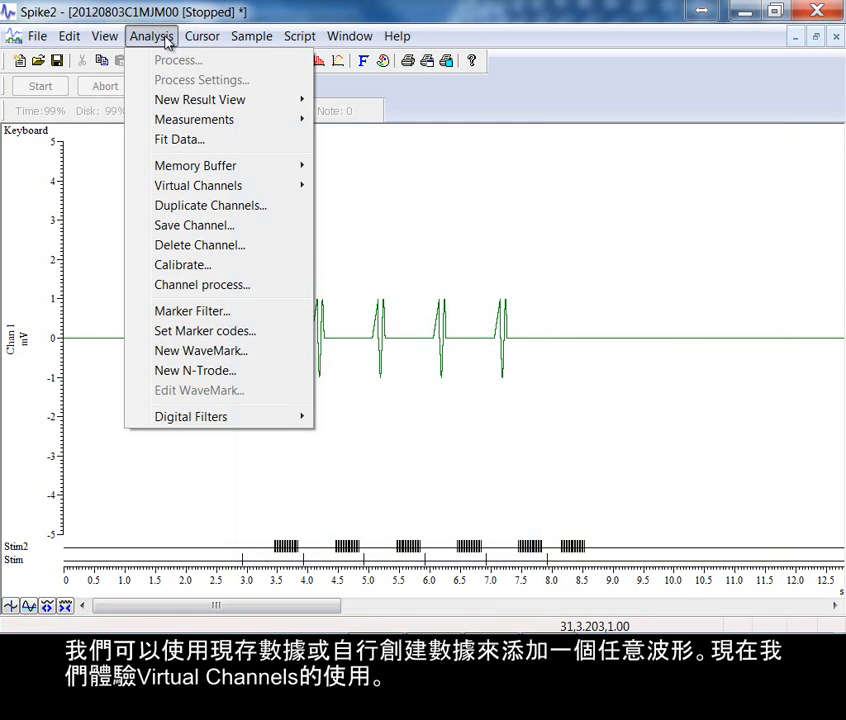
{"action": "mouse_move", "coordinate": [163, 186]}
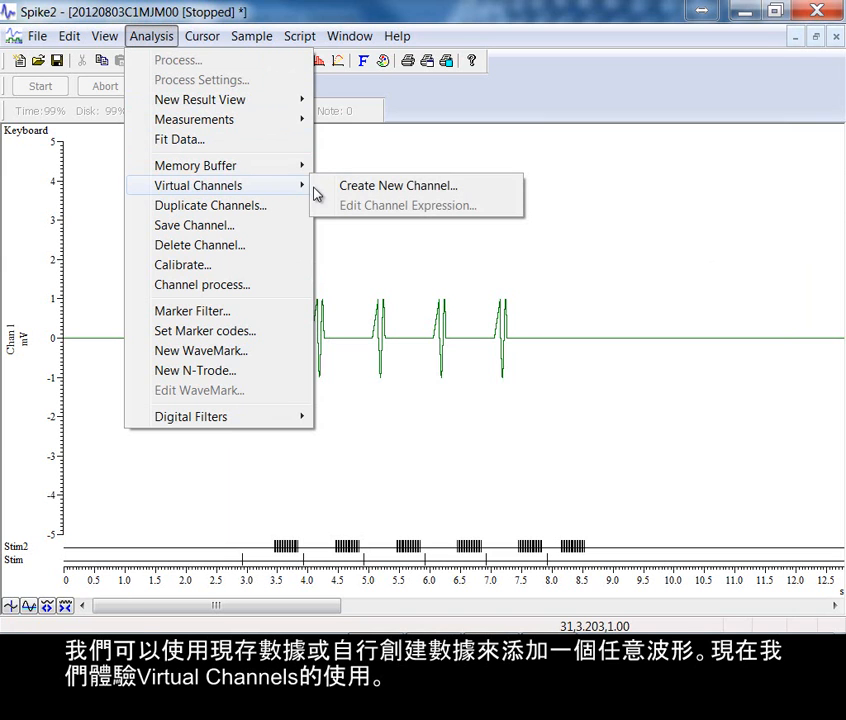
{"action": "left_click", "coordinate": [426, 187]}
{"action": "left_click_drag", "start_coordinate": [310, 141], "coordinate": [410, 131]}
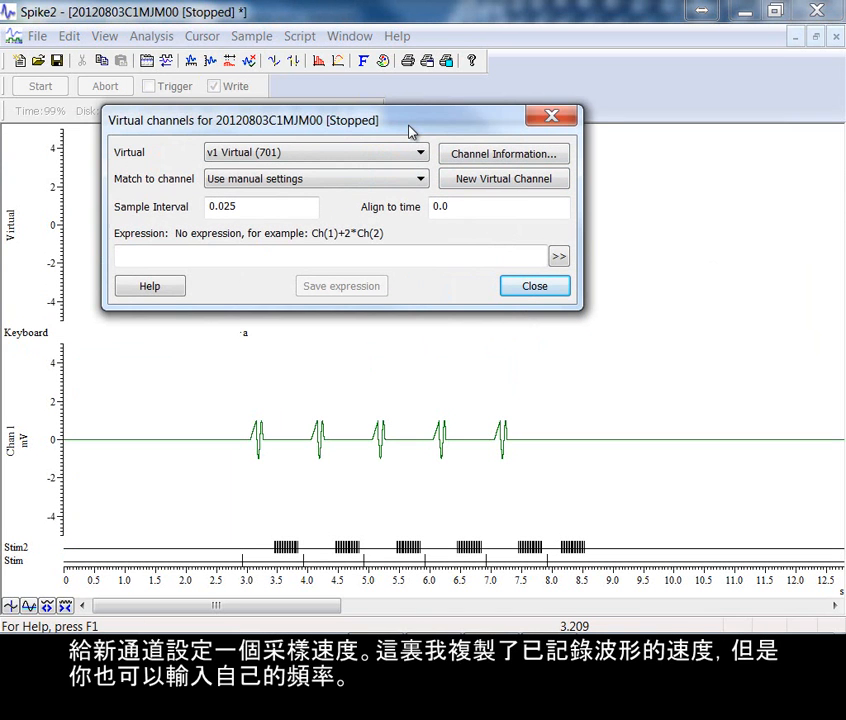
{"action": "left_click", "coordinate": [409, 183]}
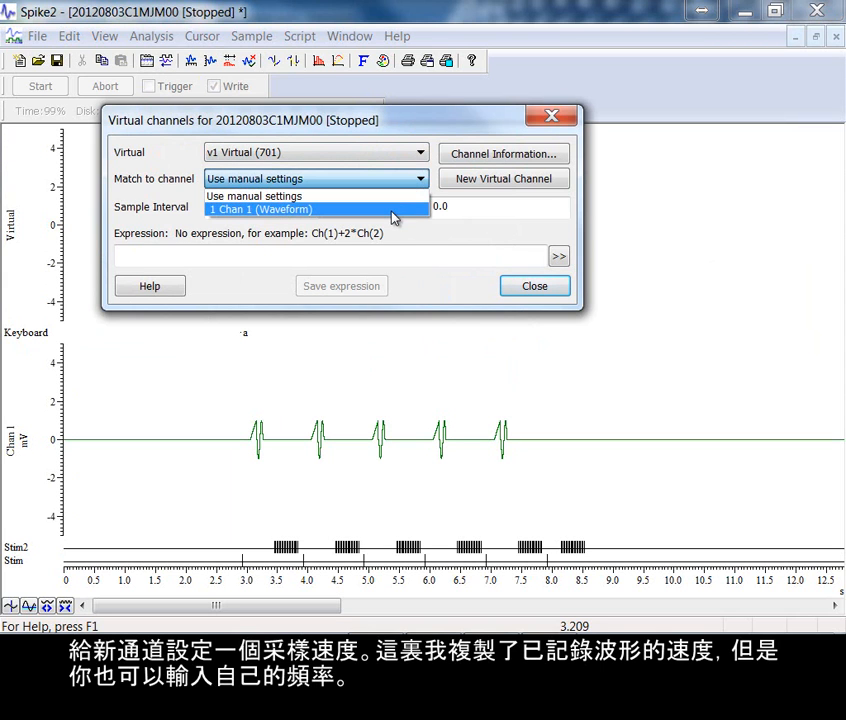
{"action": "left_click", "coordinate": [395, 210]}
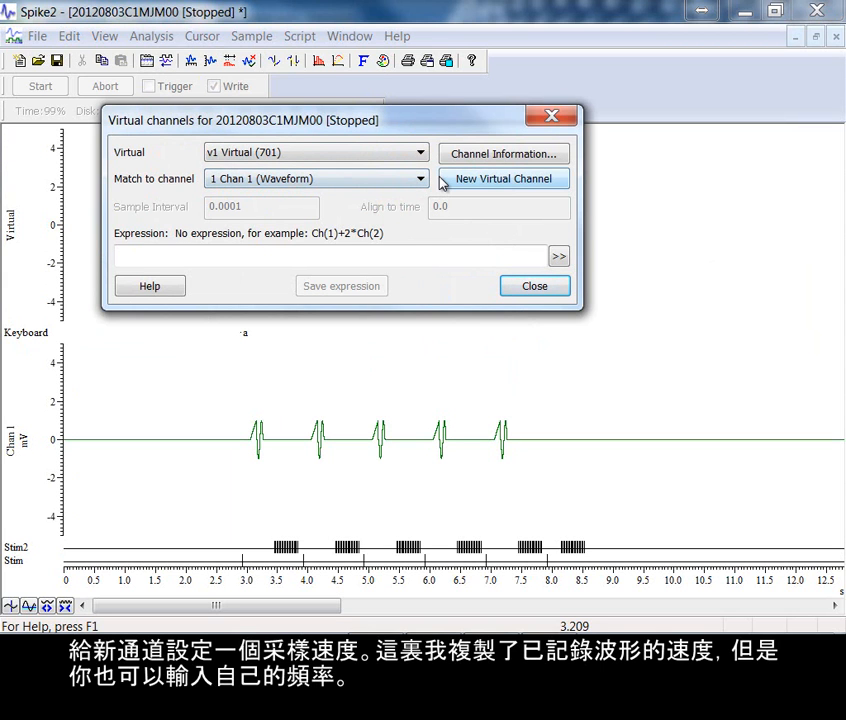
Give the virtual channel a generated sinusoid expression with a frequency of 100 cycles per second.
{"action": "left_click", "coordinate": [558, 256]}
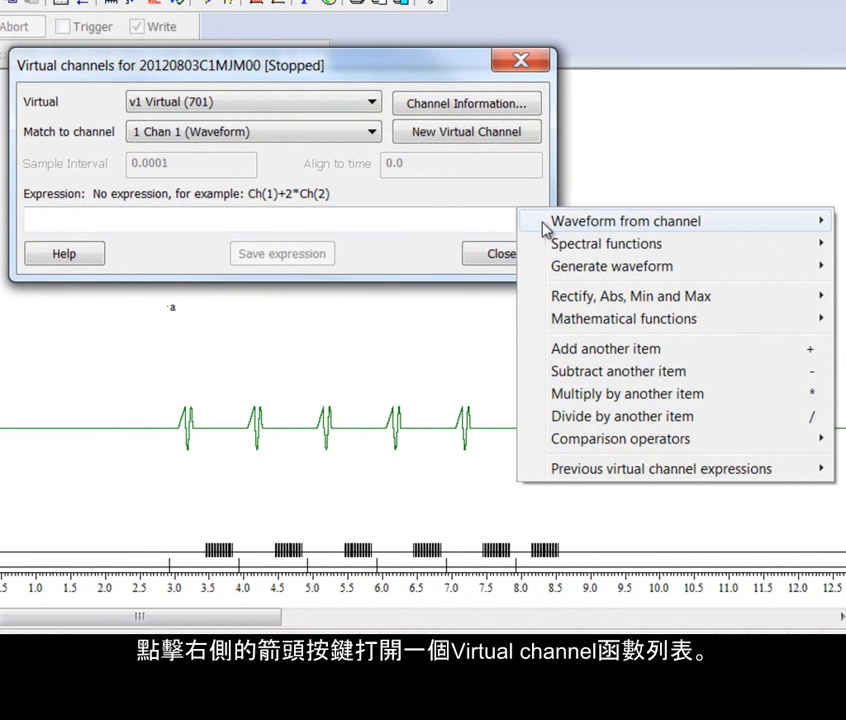
{"action": "mouse_move", "coordinate": [619, 232]}
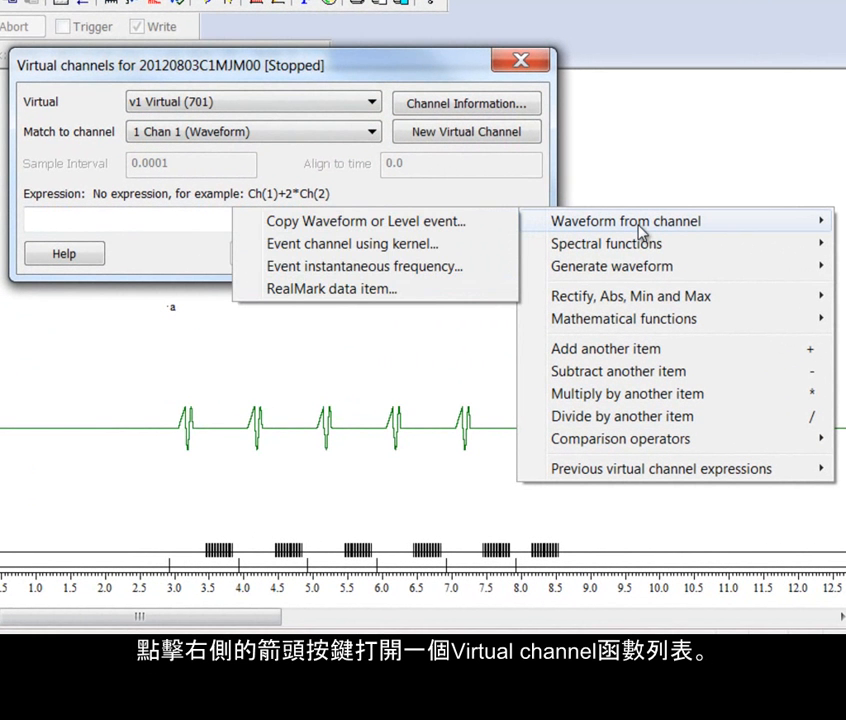
{"action": "mouse_move", "coordinate": [640, 268]}
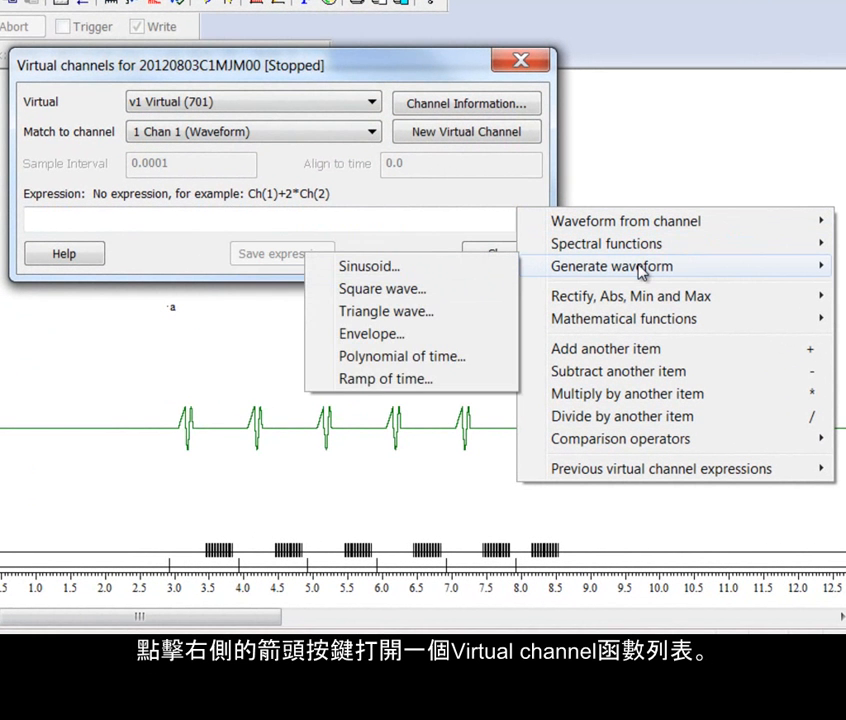
{"action": "left_click", "coordinate": [471, 268]}
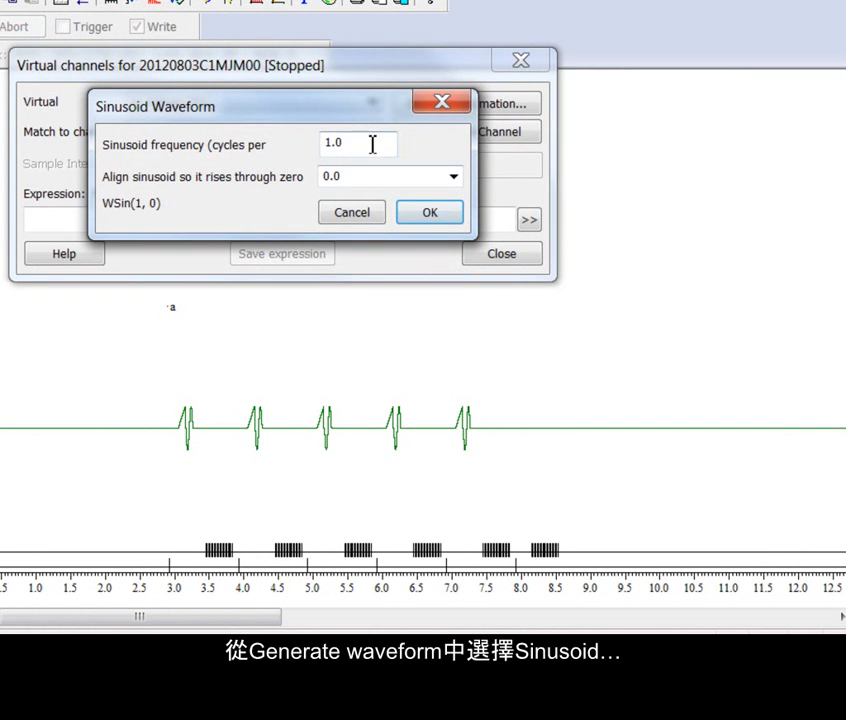
{"action": "double_click", "coordinate": [369, 143]}
{"action": "type", "text": "1"}
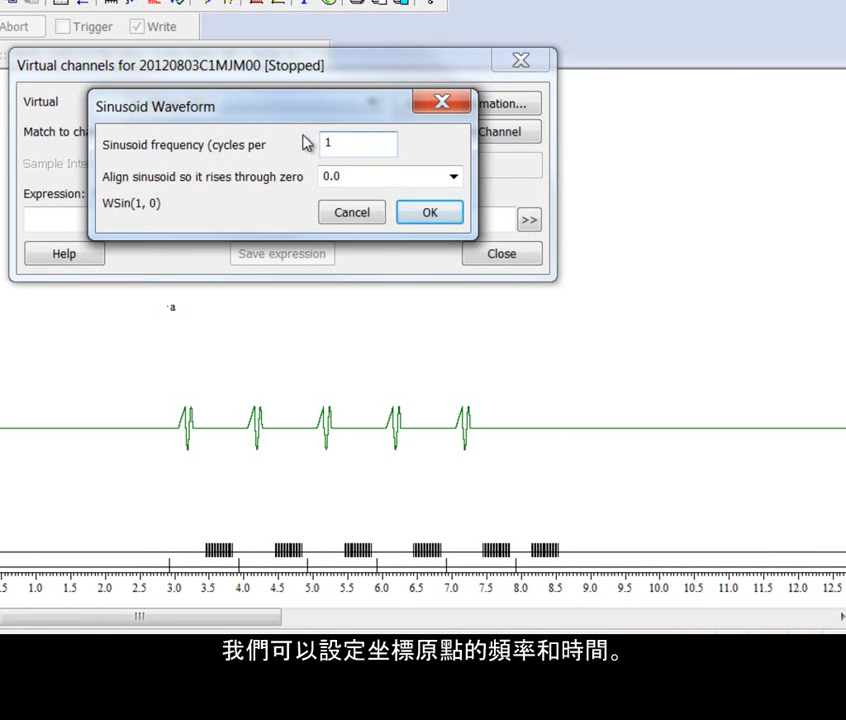
{"action": "type", "text": "00"}
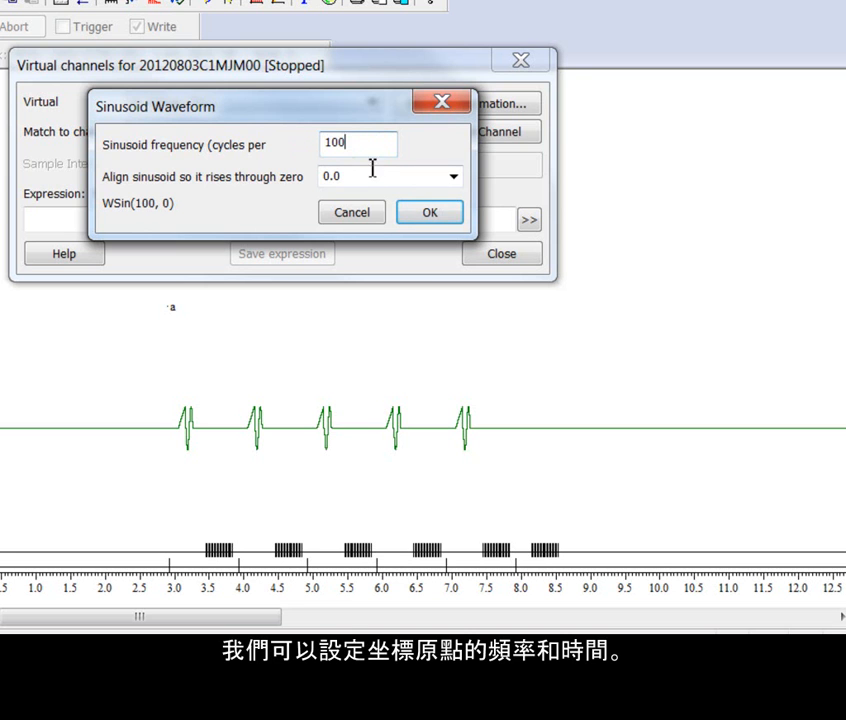
{"action": "left_click", "coordinate": [432, 214]}
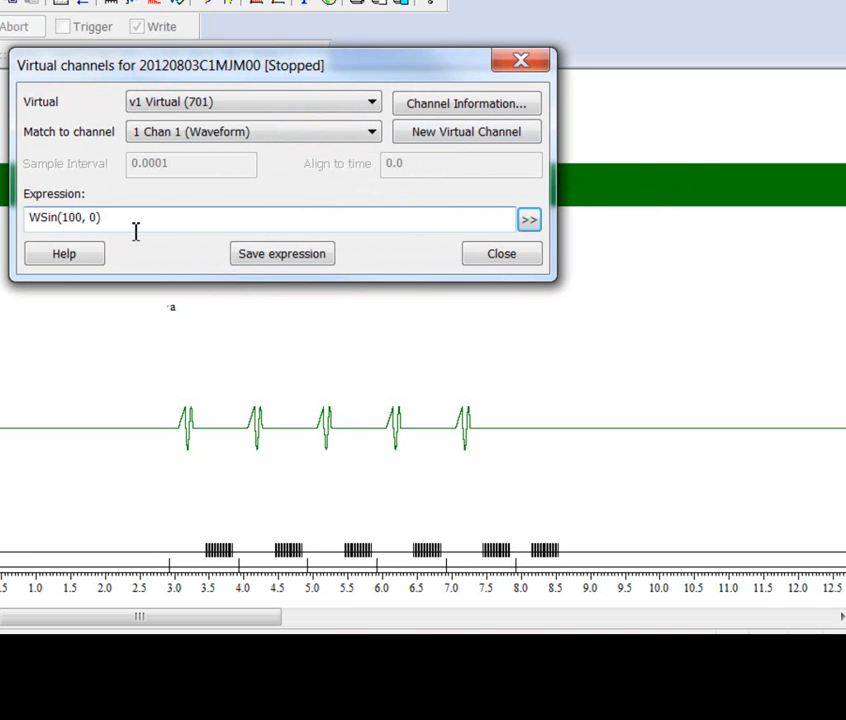
Append a generated envelope to the virtual channel expression with rise time 0.1, hold 0.5 and fall 0.2.
{"action": "left_click", "coordinate": [529, 219]}
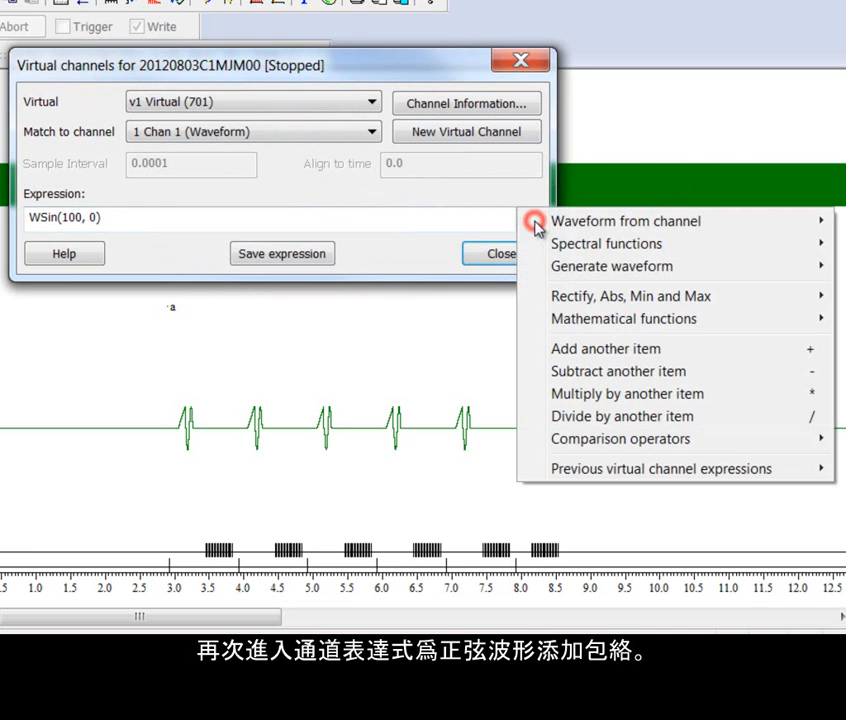
{"action": "mouse_move", "coordinate": [593, 268]}
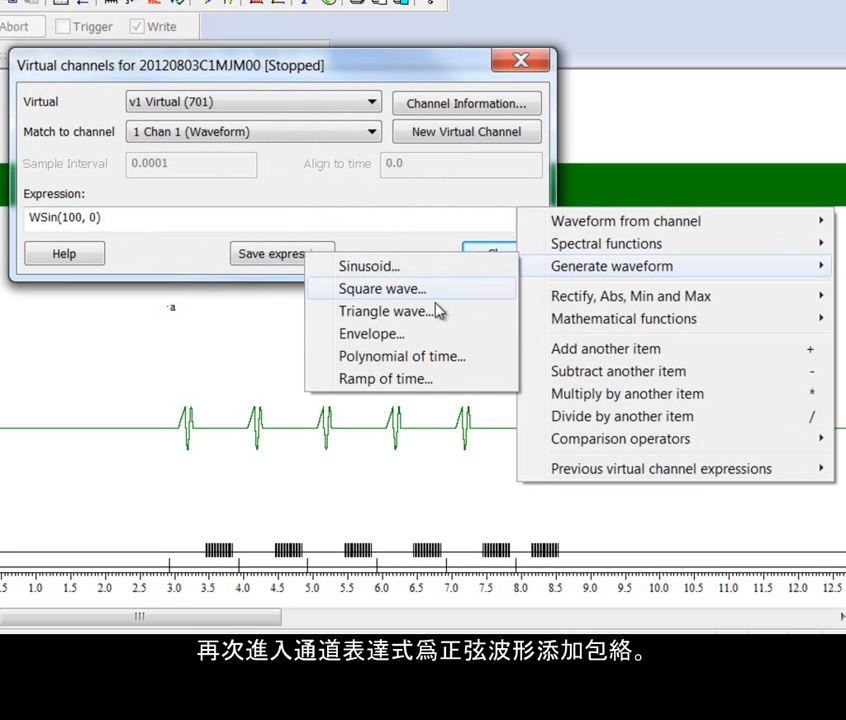
{"action": "left_click", "coordinate": [453, 344]}
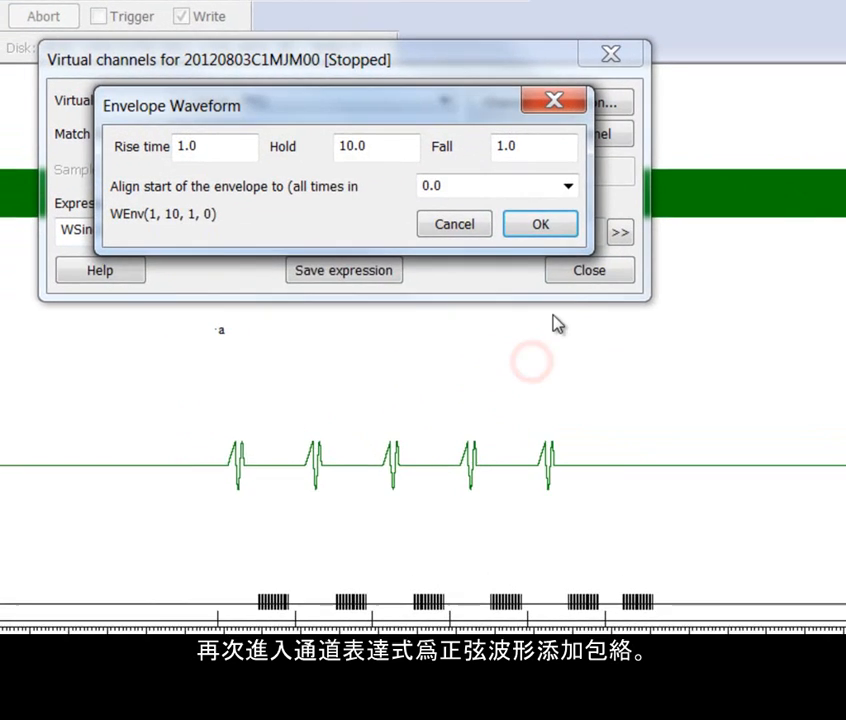
{"action": "left_click_drag", "start_coordinate": [310, 151], "coordinate": [228, 155]}
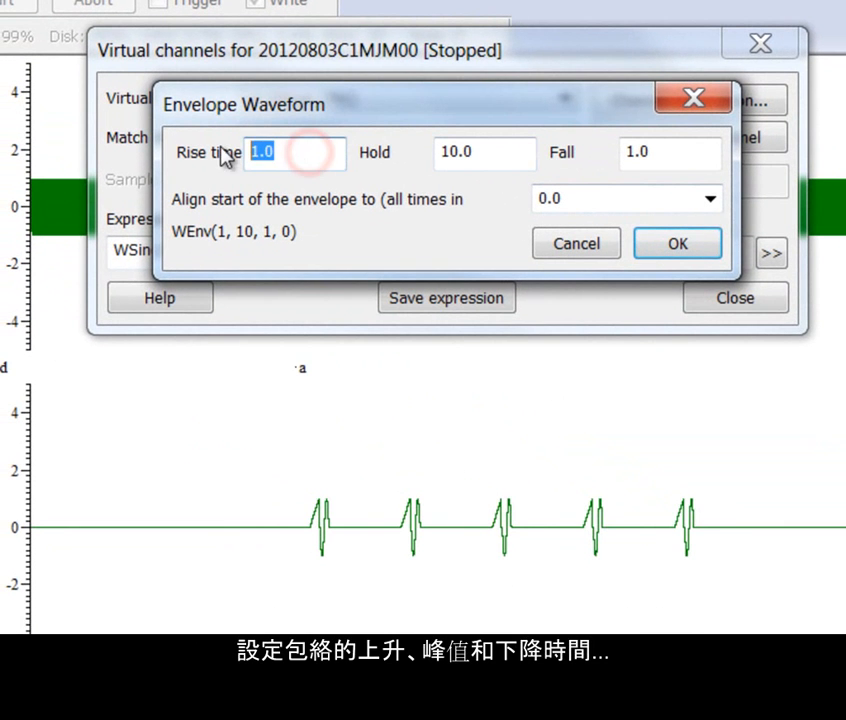
{"action": "type", "text": "0.1"}
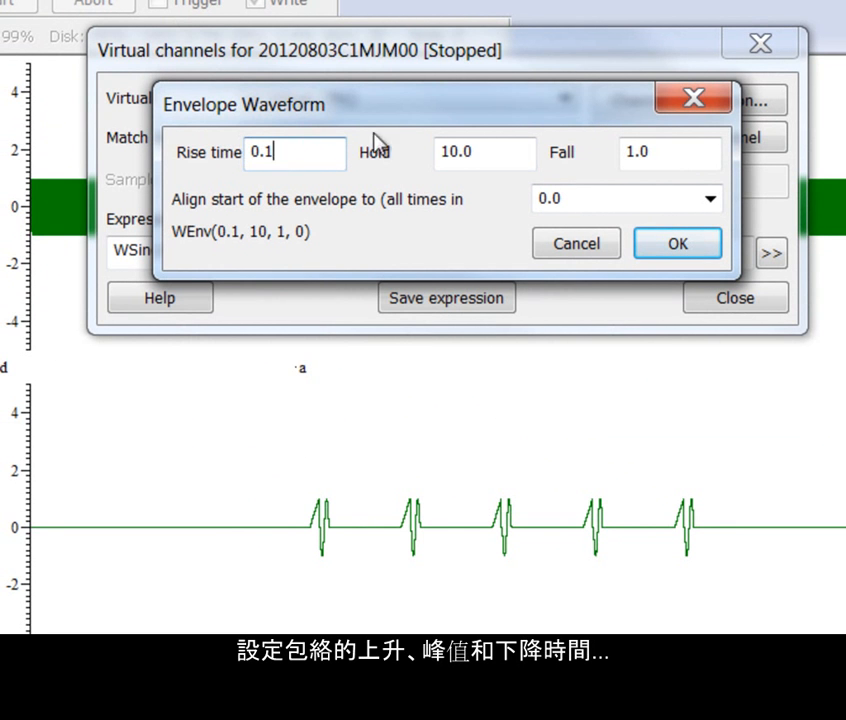
{"action": "left_click_drag", "start_coordinate": [508, 154], "coordinate": [413, 162]}
{"action": "type", "text": "0.5"}
{"action": "left_click_drag", "start_coordinate": [688, 158], "coordinate": [625, 160]}
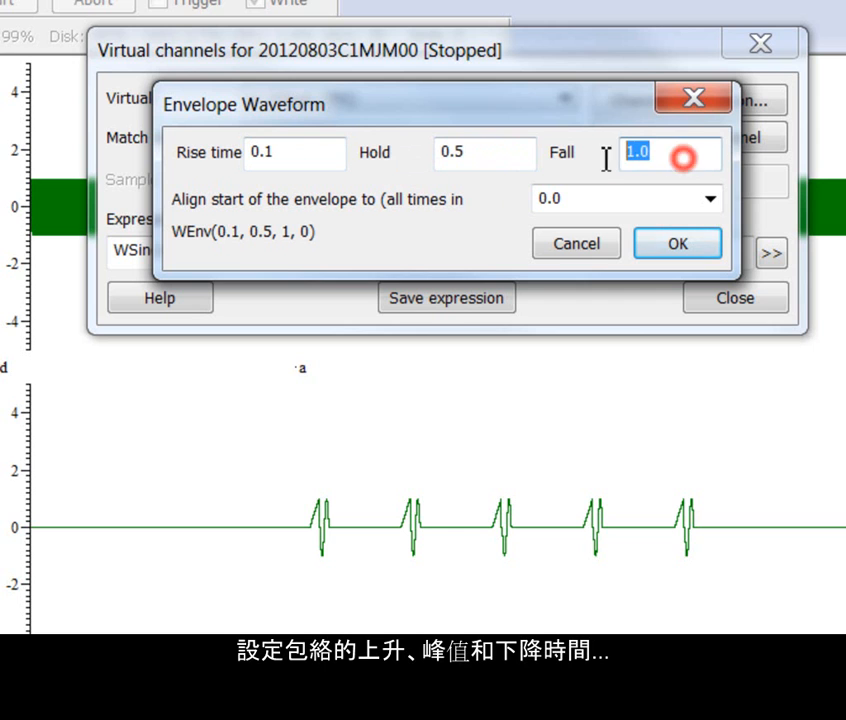
{"action": "type", "text": "0.2"}
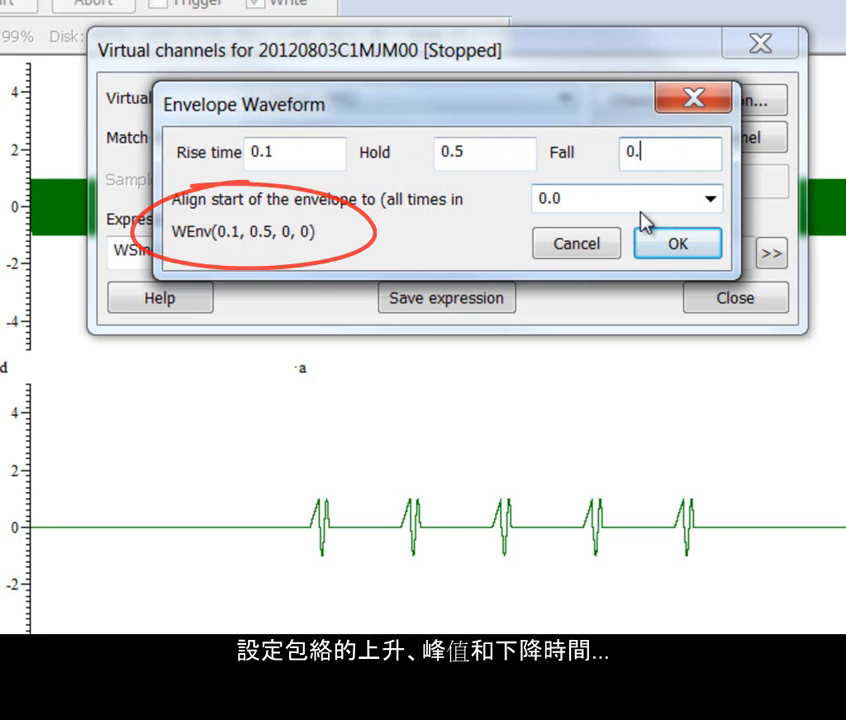
{"action": "left_click", "coordinate": [677, 248]}
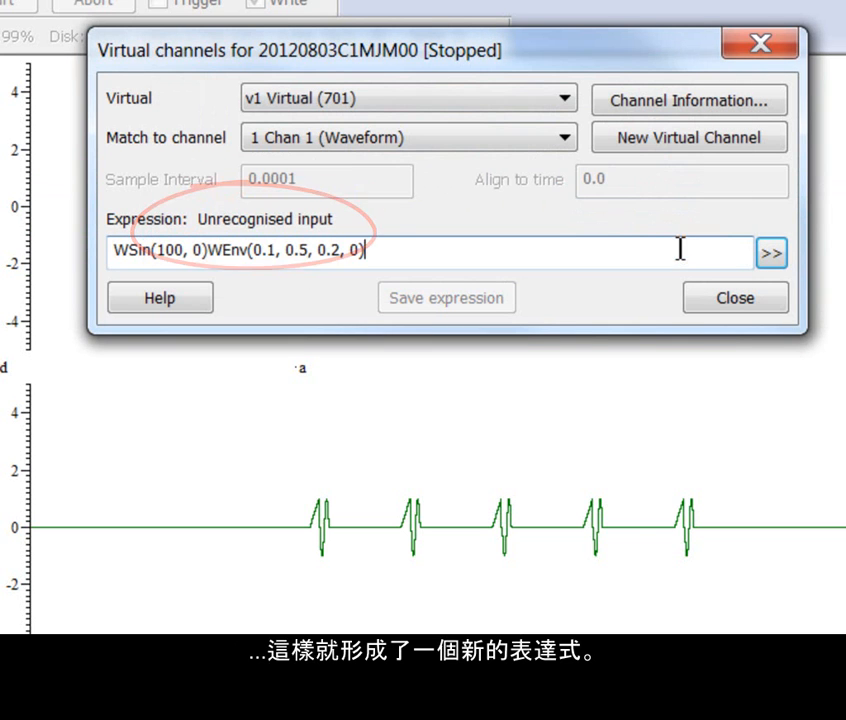
Multiply the sinusoid by the envelope with * in the expression and close the virtual channel settings.
{"action": "left_click_drag", "start_coordinate": [392, 250], "coordinate": [207, 250]}
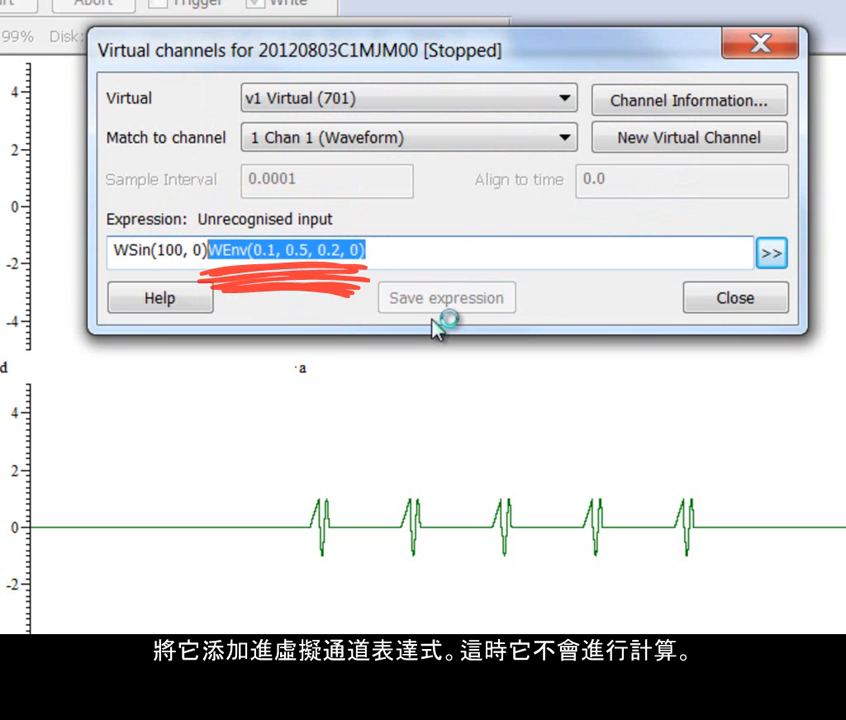
{"action": "left_click", "coordinate": [210, 250]}
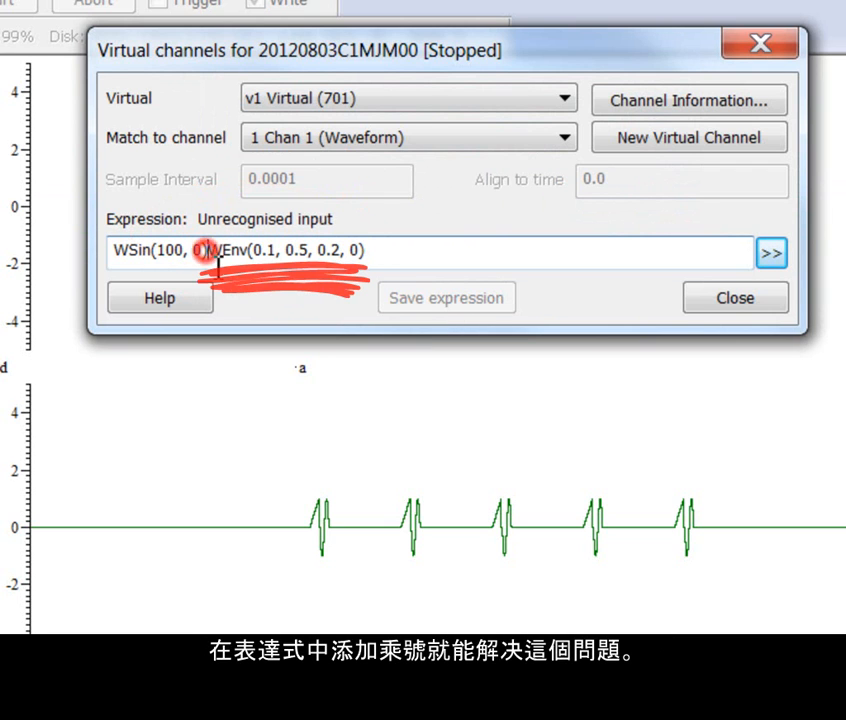
{"action": "type", "text": "*"}
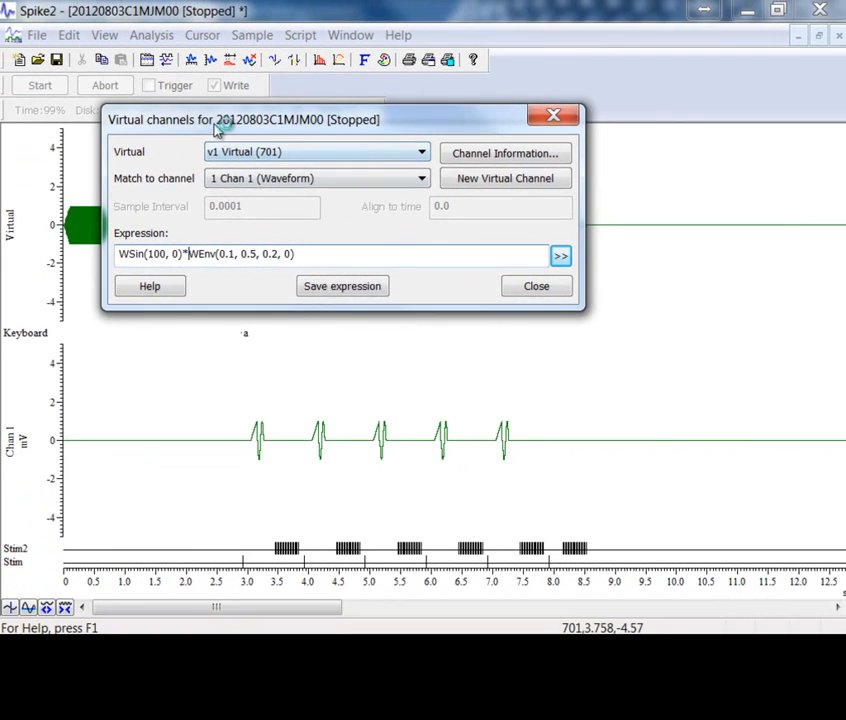
{"action": "left_click_drag", "start_coordinate": [240, 87], "coordinate": [476, 0]}
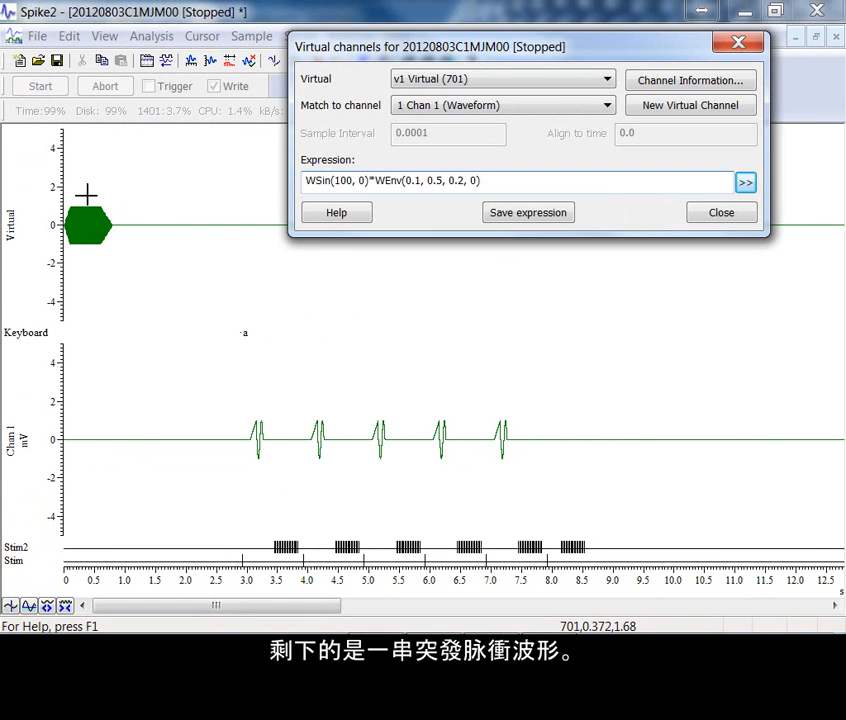
{"action": "left_click", "coordinate": [706, 218]}
Set up a waveform output from the v1 Virtual channel with an end time of 0.8.
{"action": "left_click_drag", "start_coordinate": [138, 199], "coordinate": [63, 198]}
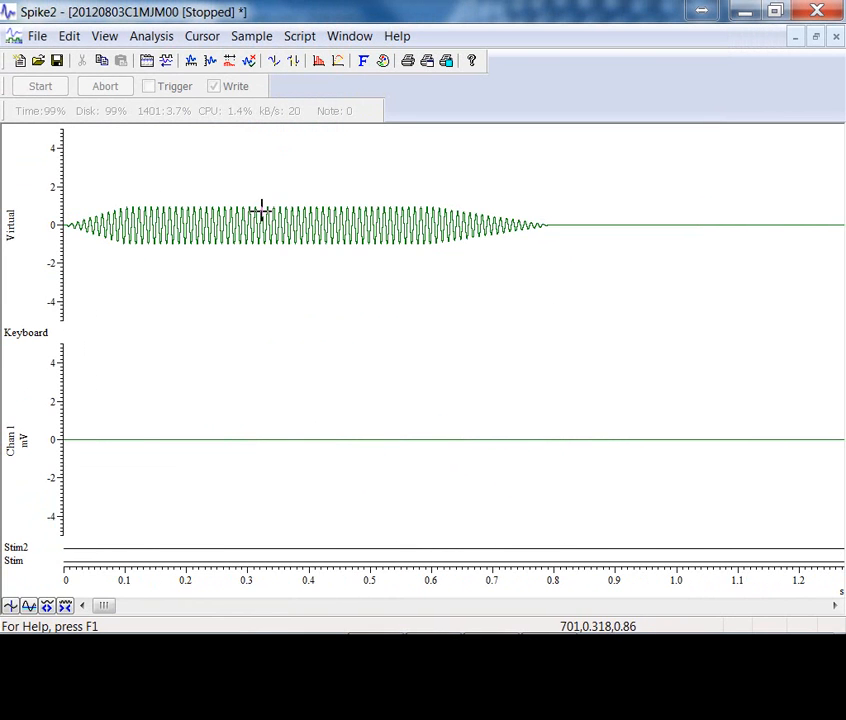
{"action": "mouse_move", "coordinate": [257, 200]}
{"action": "left_mouse_down"}
{"action": "mouse_move", "coordinate": [253, 258]}
{"action": "mouse_move", "coordinate": [248, 249]}
{"action": "mouse_move", "coordinate": [255, 255]}
{"action": "left_mouse_up"}
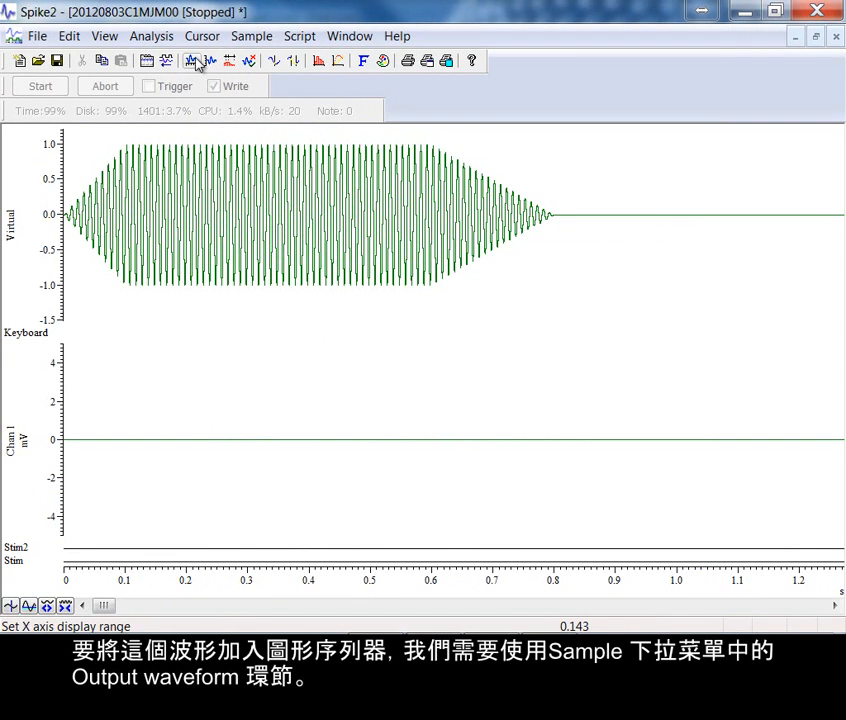
{"action": "left_click", "coordinate": [253, 38]}
{"action": "left_click", "coordinate": [287, 202]}
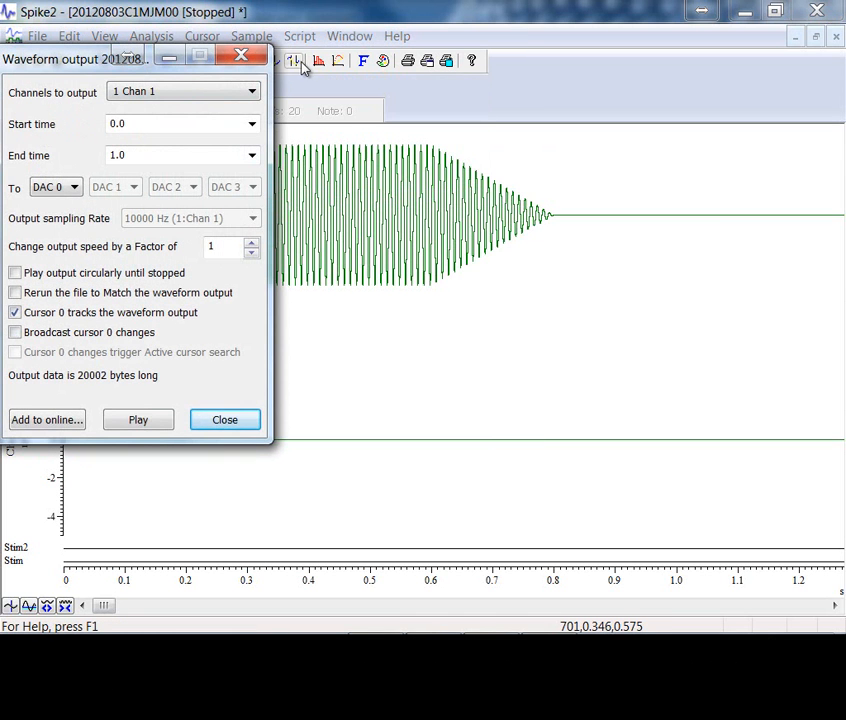
{"action": "left_click_drag", "start_coordinate": [85, 62], "coordinate": [592, 59]}
{"action": "left_click", "coordinate": [662, 93]}
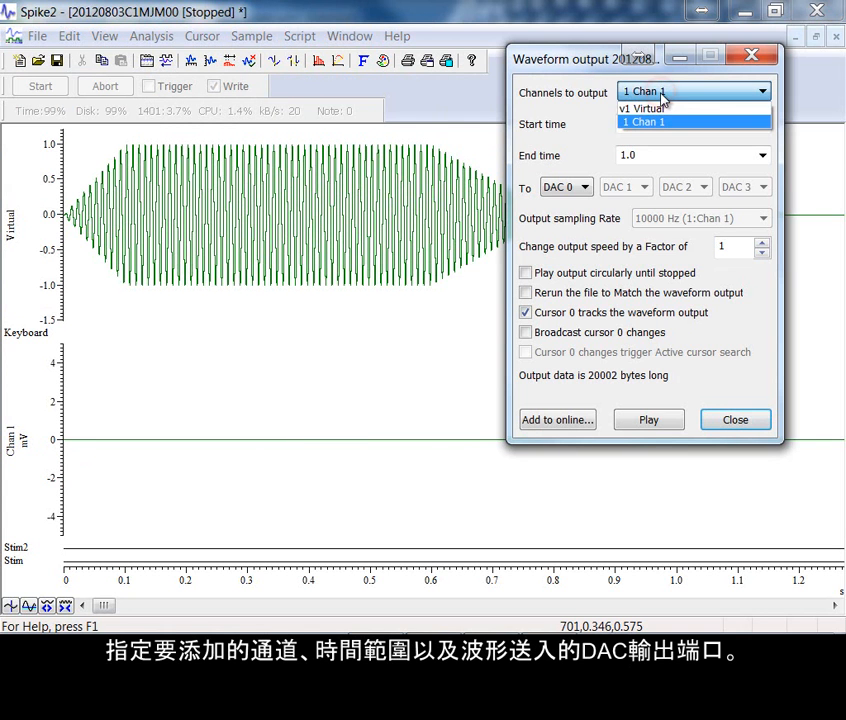
{"action": "left_click", "coordinate": [660, 110]}
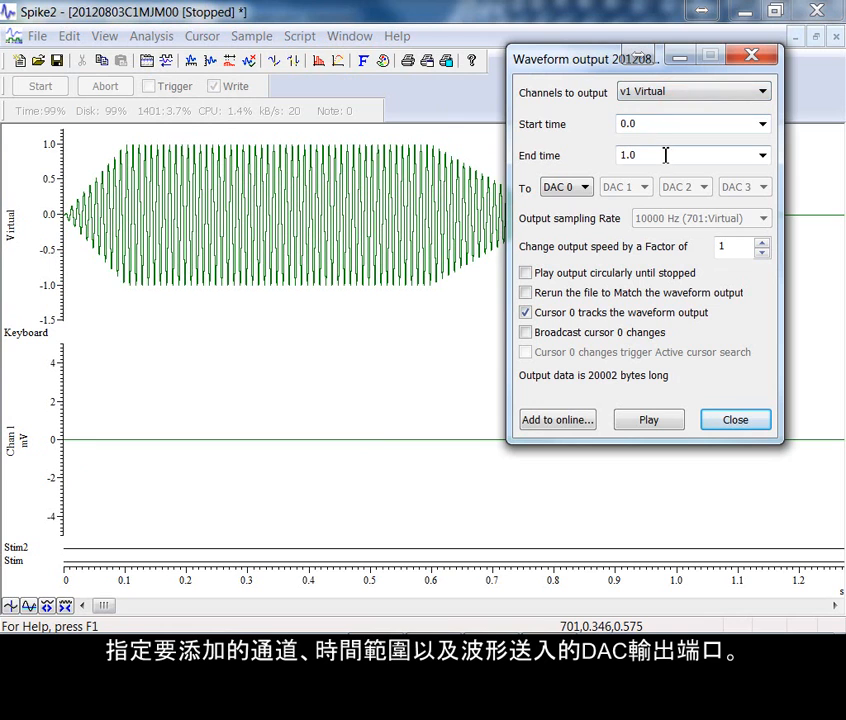
{"action": "double_click", "coordinate": [671, 157]}
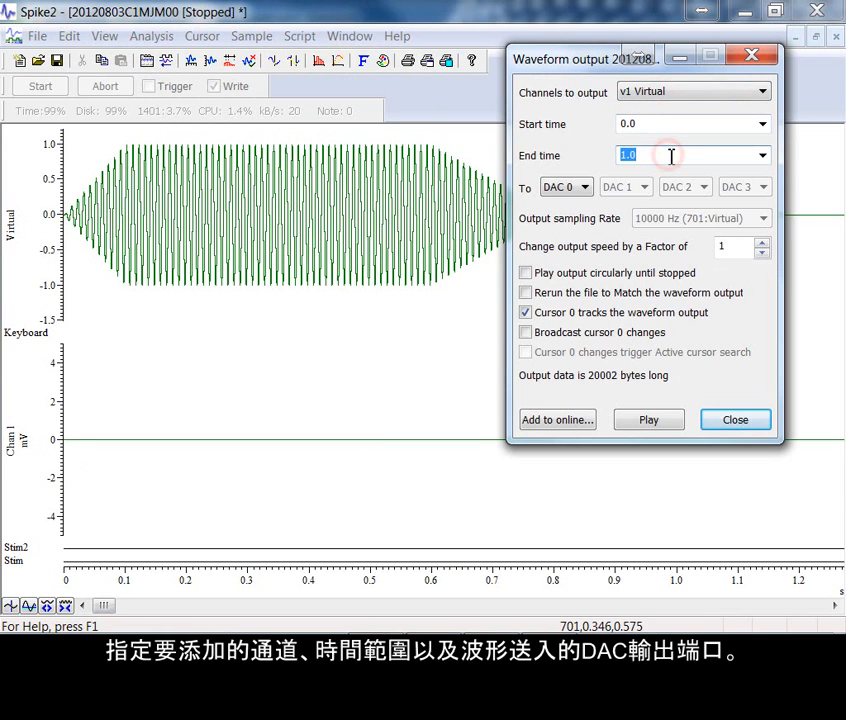
{"action": "type", "text": "0.8"}
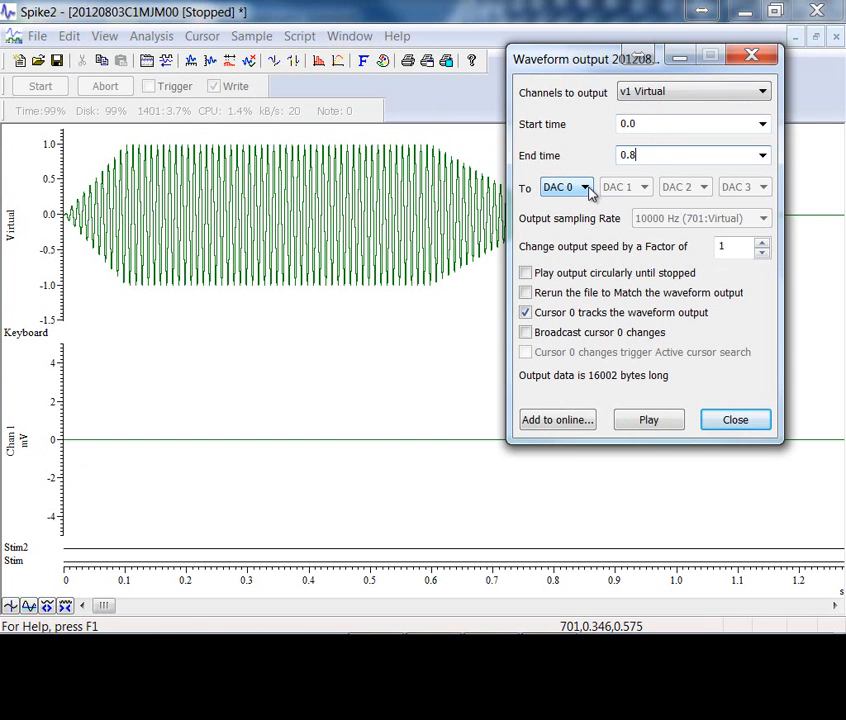
Add the waveform to the on-line play list with label Sine and key S, and close the waveform output settings.
{"action": "left_click", "coordinate": [548, 422]}
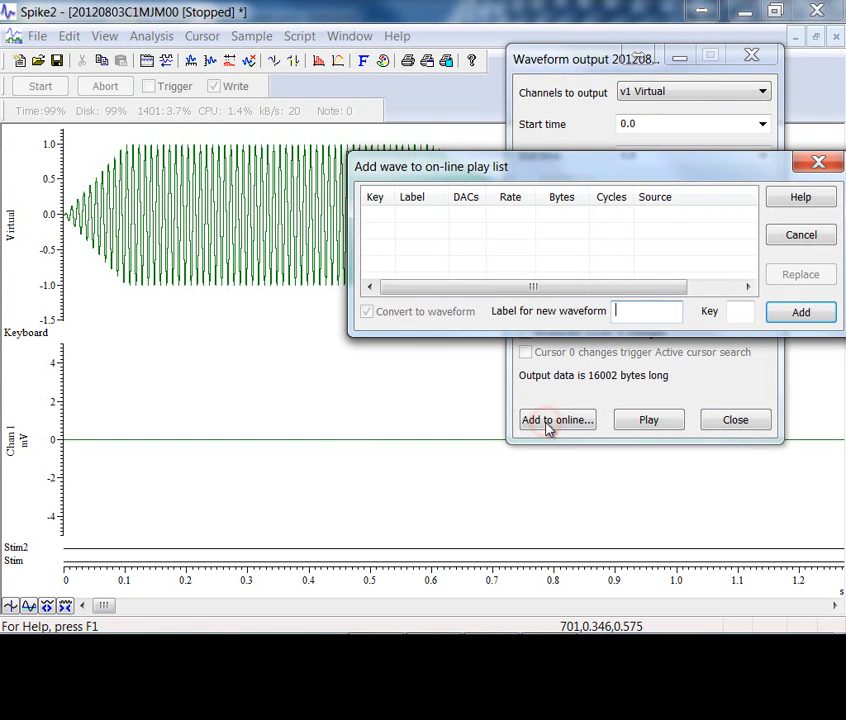
{"action": "left_click", "coordinate": [650, 312]}
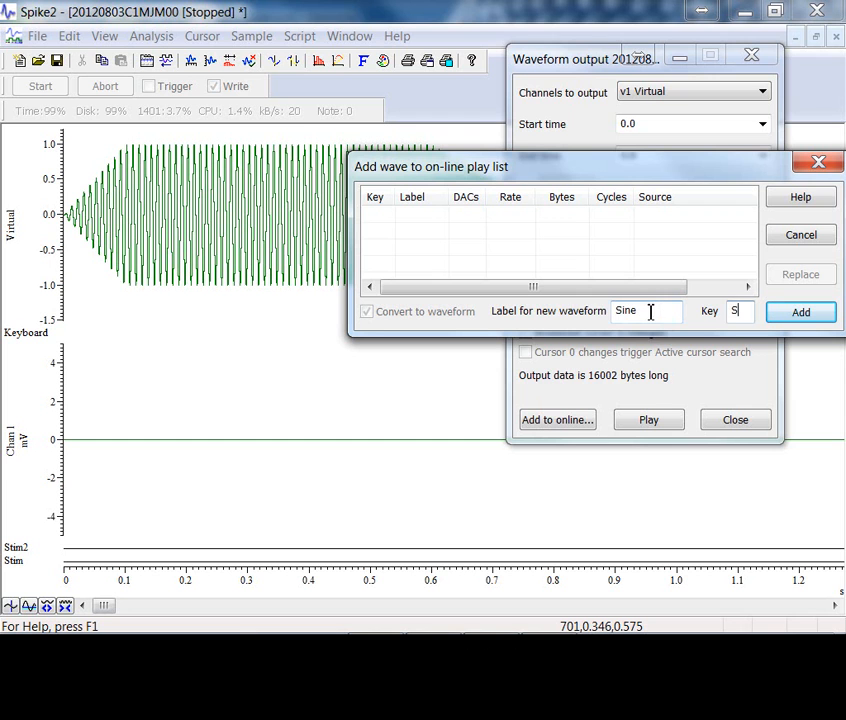
{"action": "left_click", "coordinate": [796, 316]}
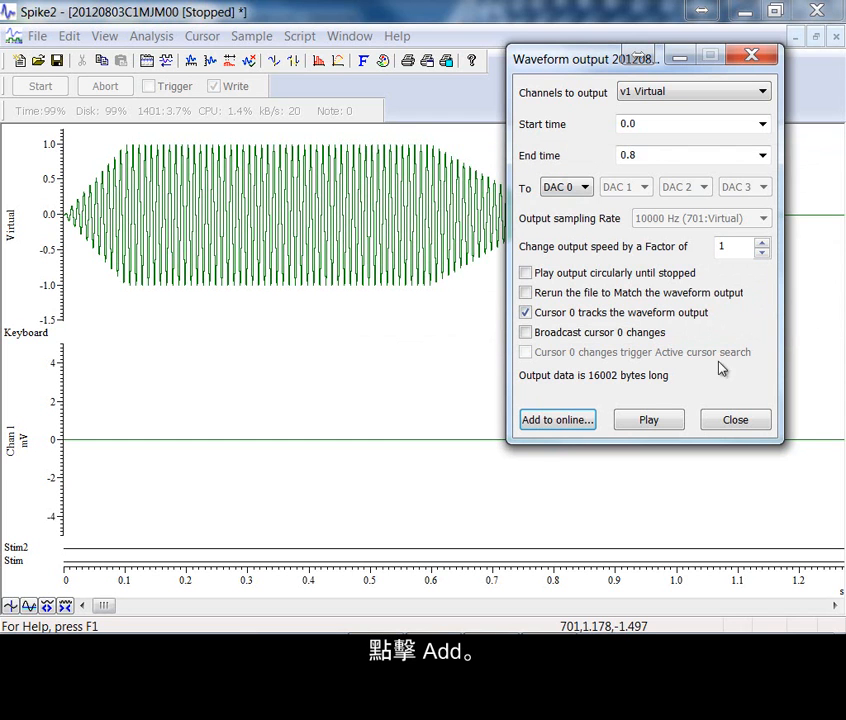
{"action": "left_click", "coordinate": [736, 420]}
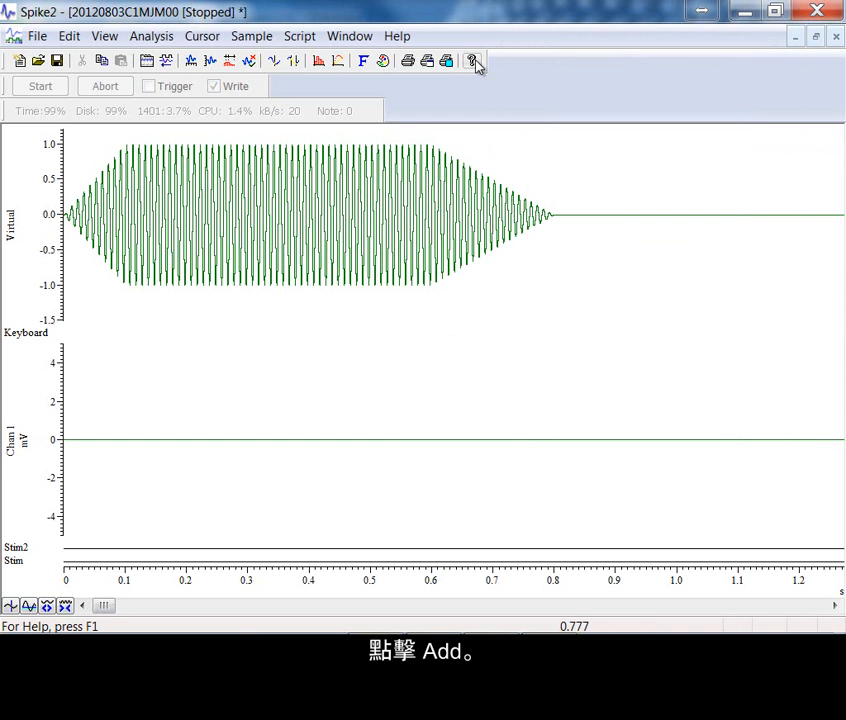
Open the graphical sequence editor from the sampling configuration and go to the Key B section.
{"action": "left_click", "coordinate": [249, 36]}
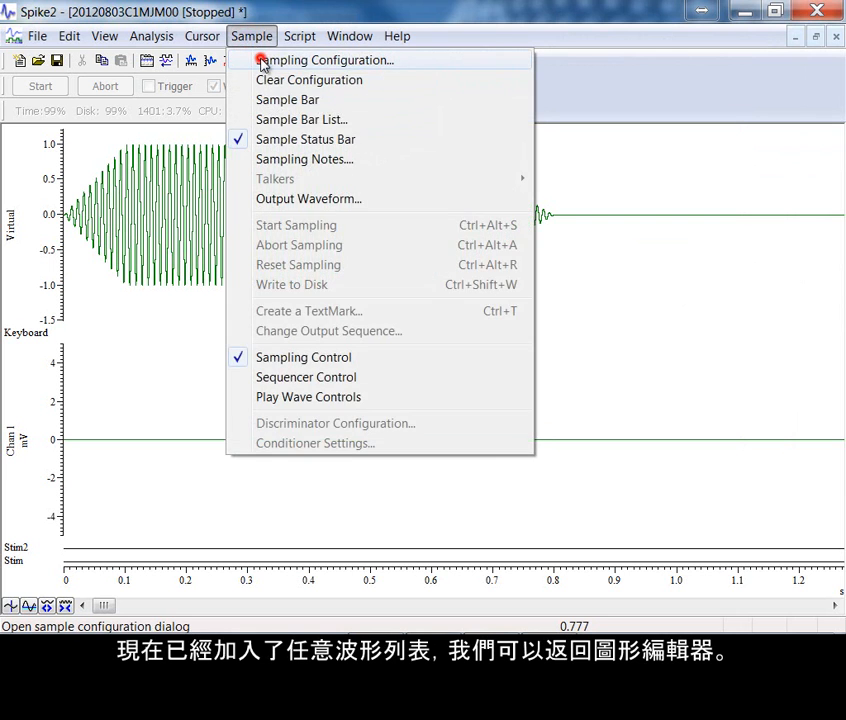
{"action": "left_click", "coordinate": [263, 61]}
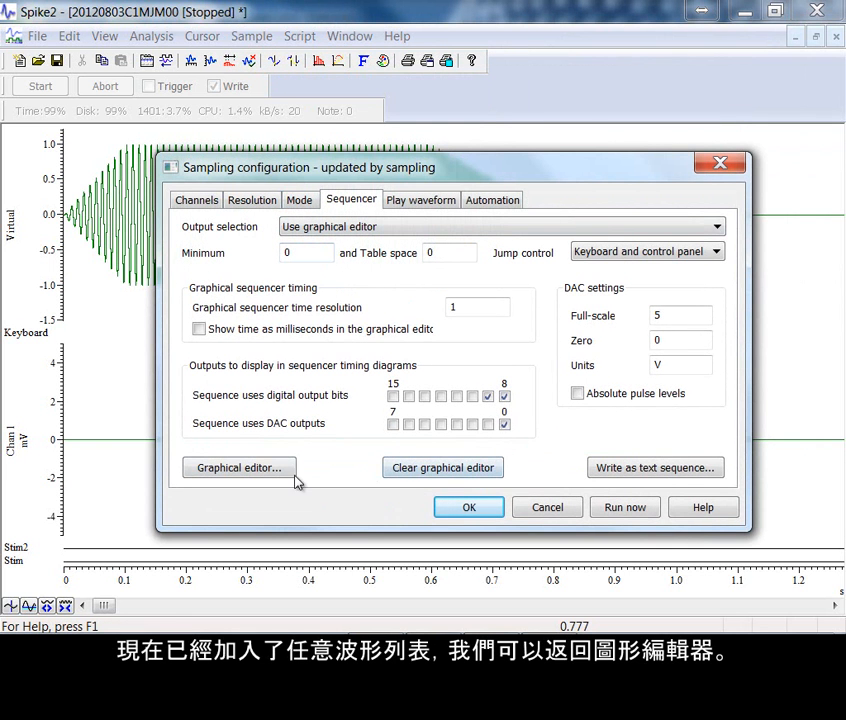
{"action": "left_click", "coordinate": [255, 467]}
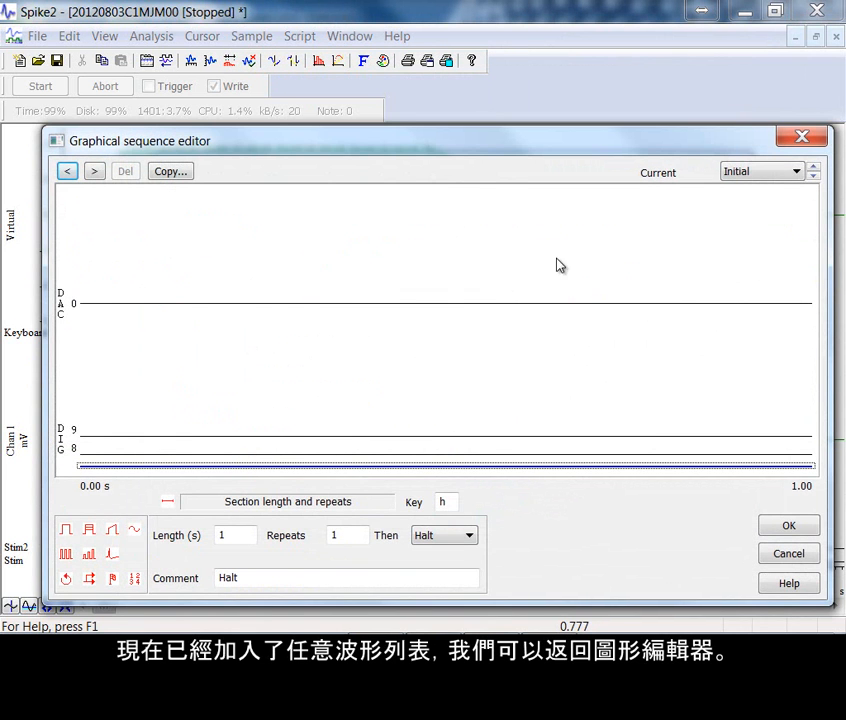
{"action": "left_click", "coordinate": [814, 175]}
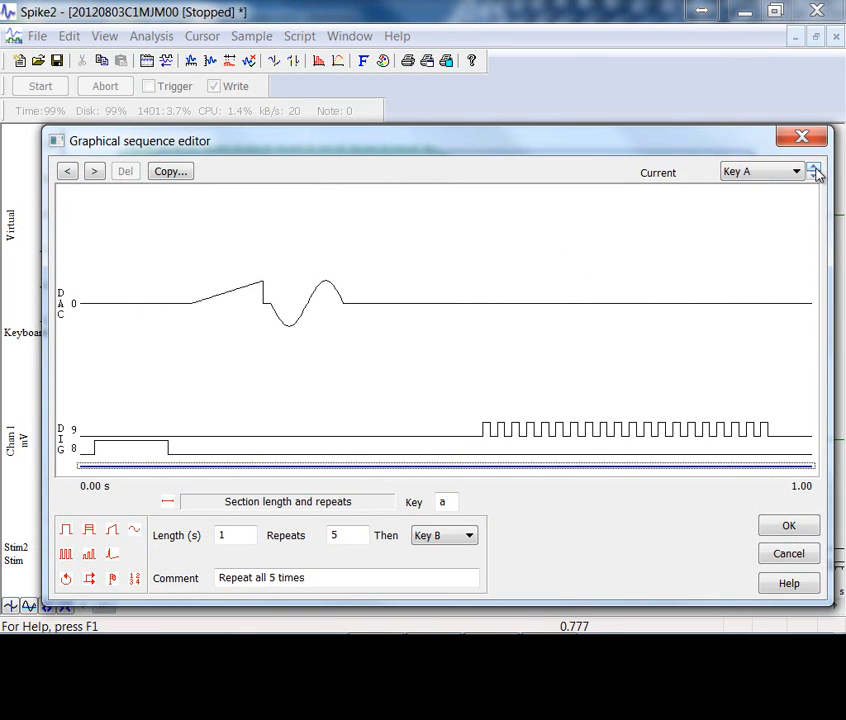
{"action": "left_click", "coordinate": [815, 175]}
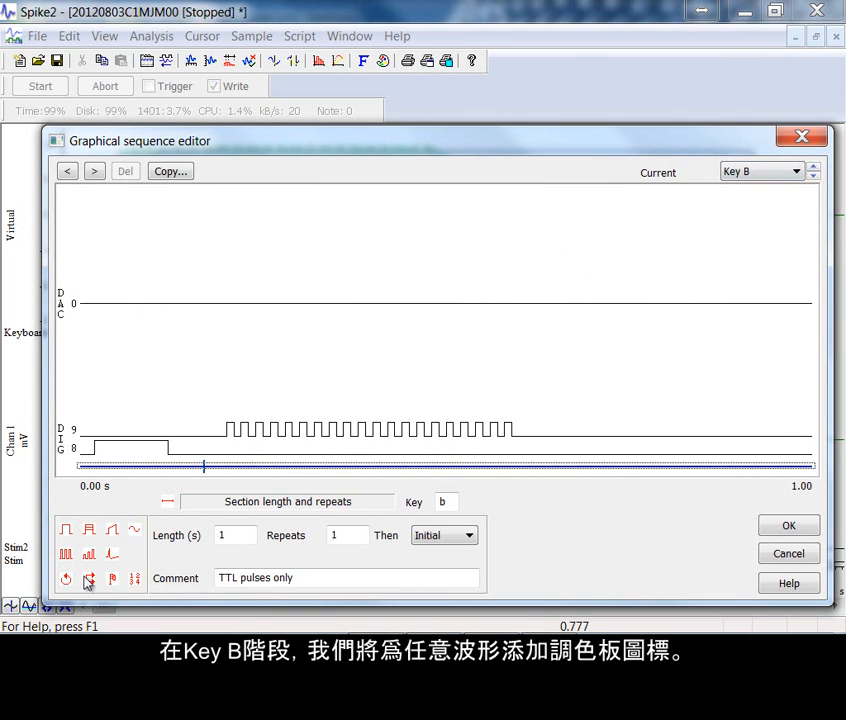
Add an arbitrary waveform trigger for key S at 0.01 s in the Key B section, set its length to 0.8 s, and accept the sequence.
{"action": "mouse_move", "coordinate": [111, 561]}
{"action": "left_mouse_down"}
{"action": "mouse_move", "coordinate": [99, 310]}
{"action": "mouse_move", "coordinate": [90, 297]}
{"action": "left_mouse_up"}
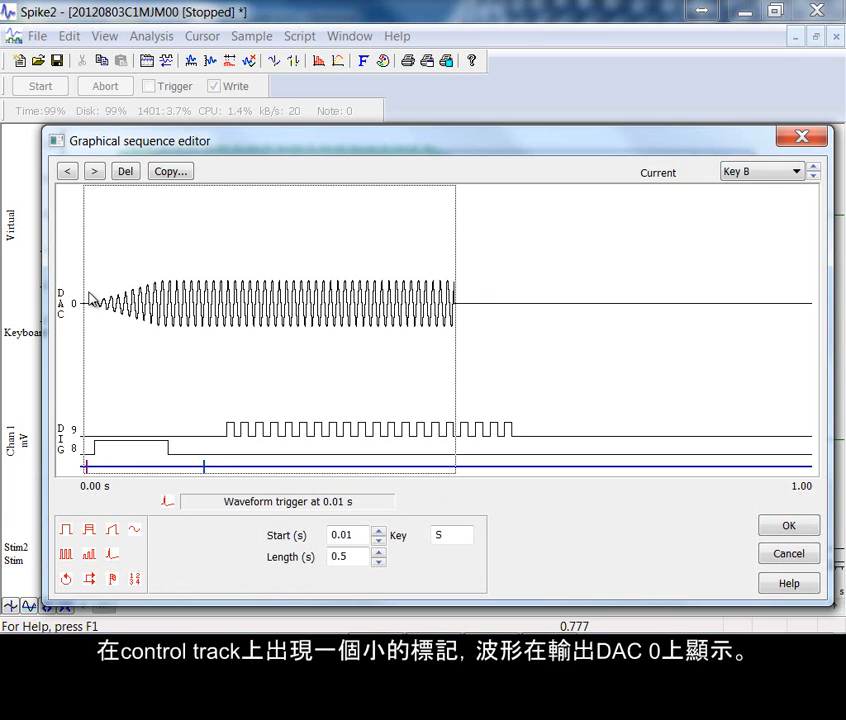
{"action": "left_click", "coordinate": [362, 562]}
{"action": "key", "text": "BackSpace"}
{"action": "type", "text": "8"}
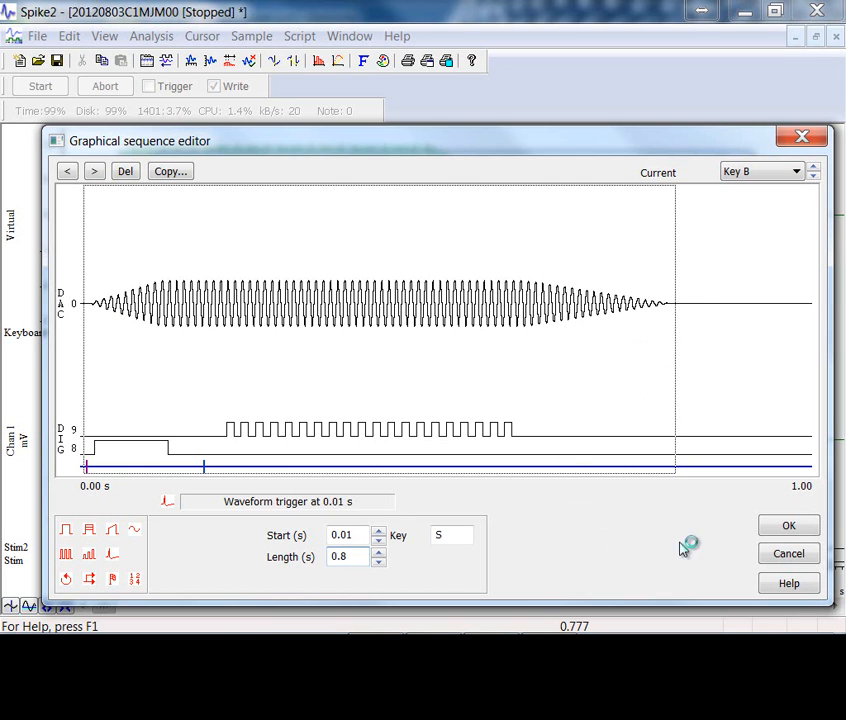
{"action": "left_click", "coordinate": [802, 531]}
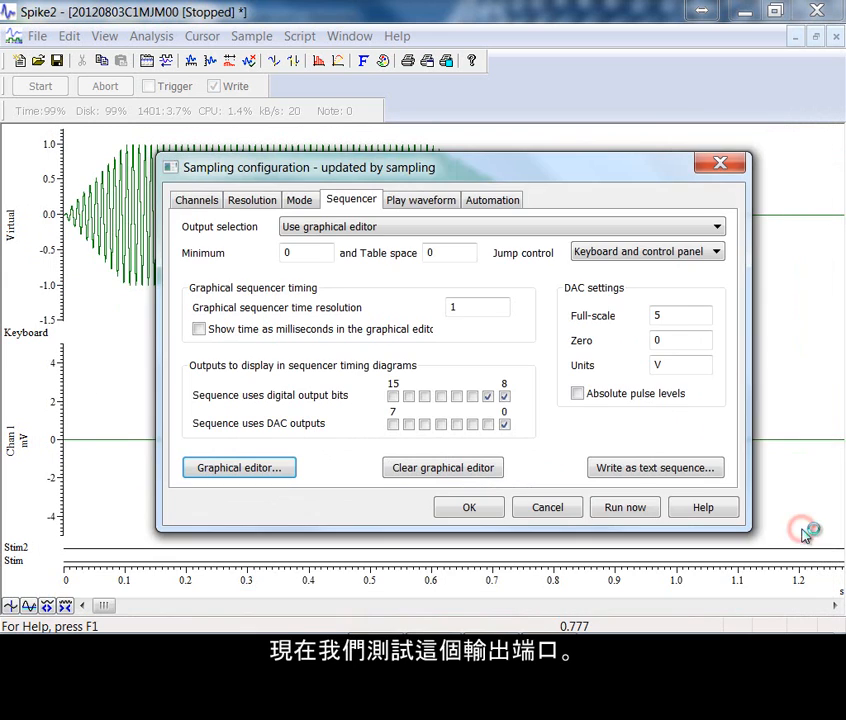
Start a new sampling run and trigger the Key B output three times to test the waveform.
{"action": "left_click", "coordinate": [624, 507]}
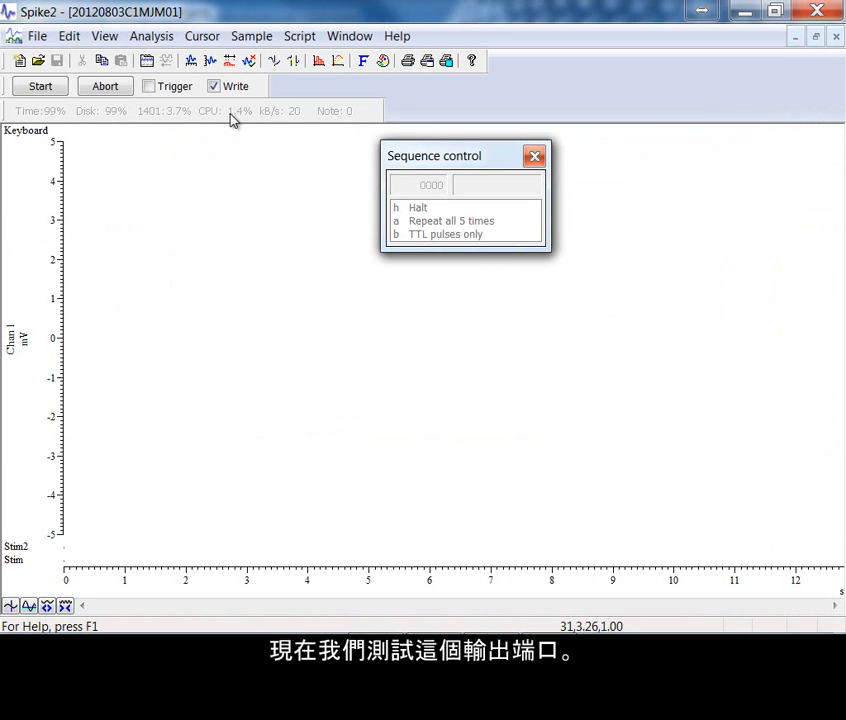
{"action": "left_click", "coordinate": [40, 86]}
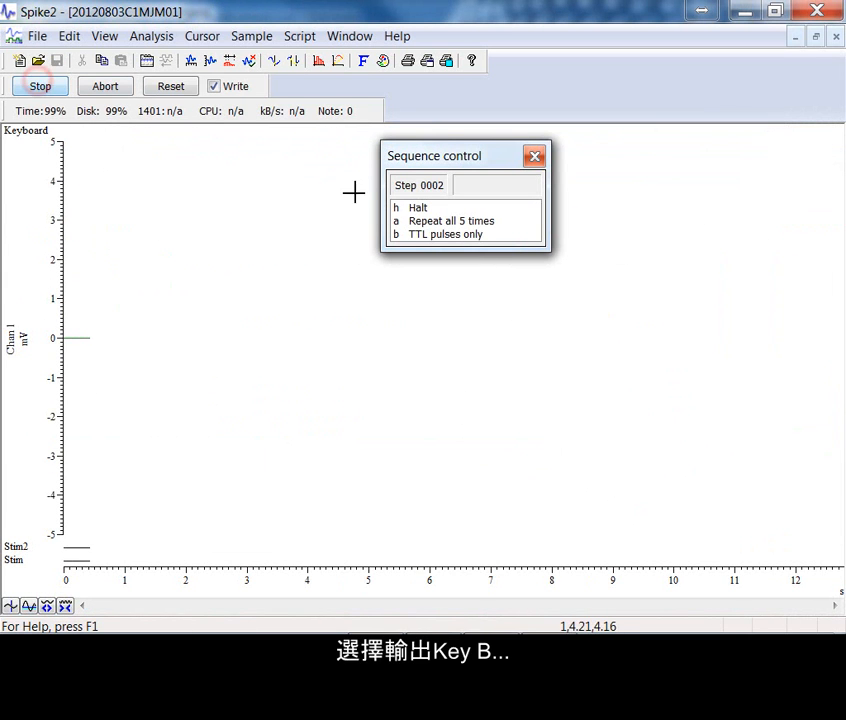
{"action": "left_click", "coordinate": [450, 238]}
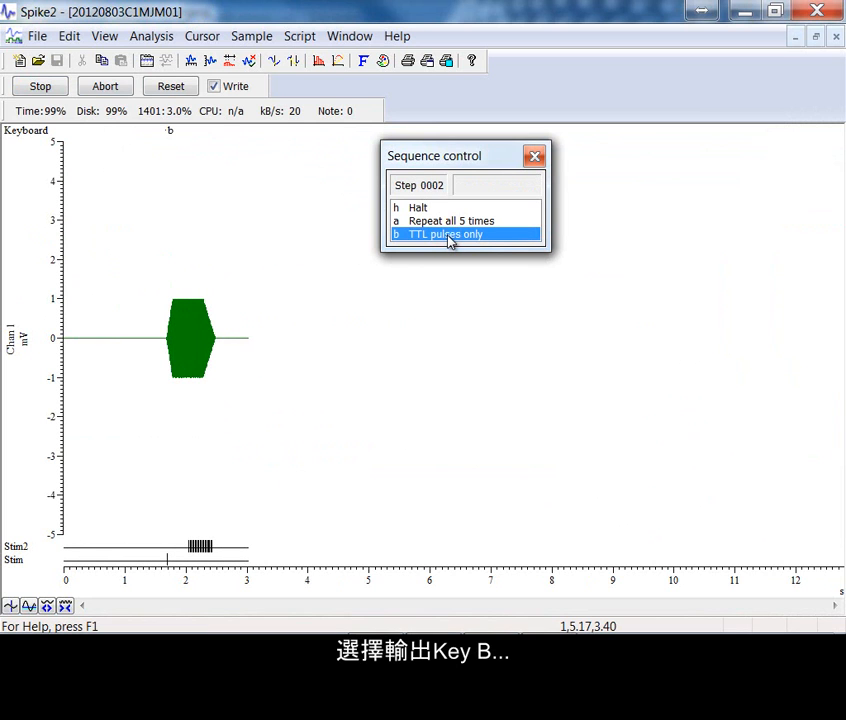
{"action": "left_click", "coordinate": [450, 238]}
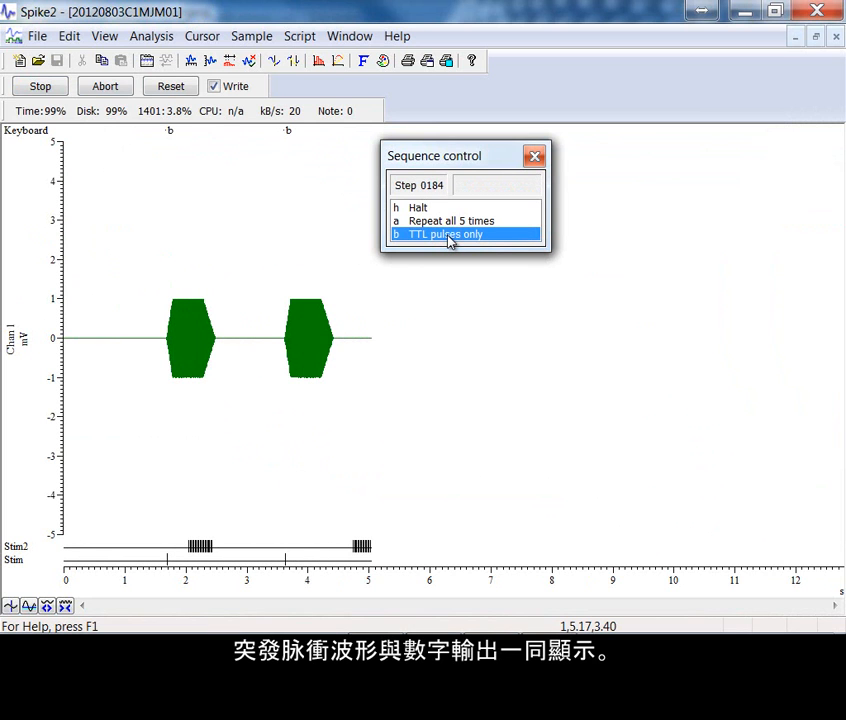
{"action": "left_click", "coordinate": [449, 237]}
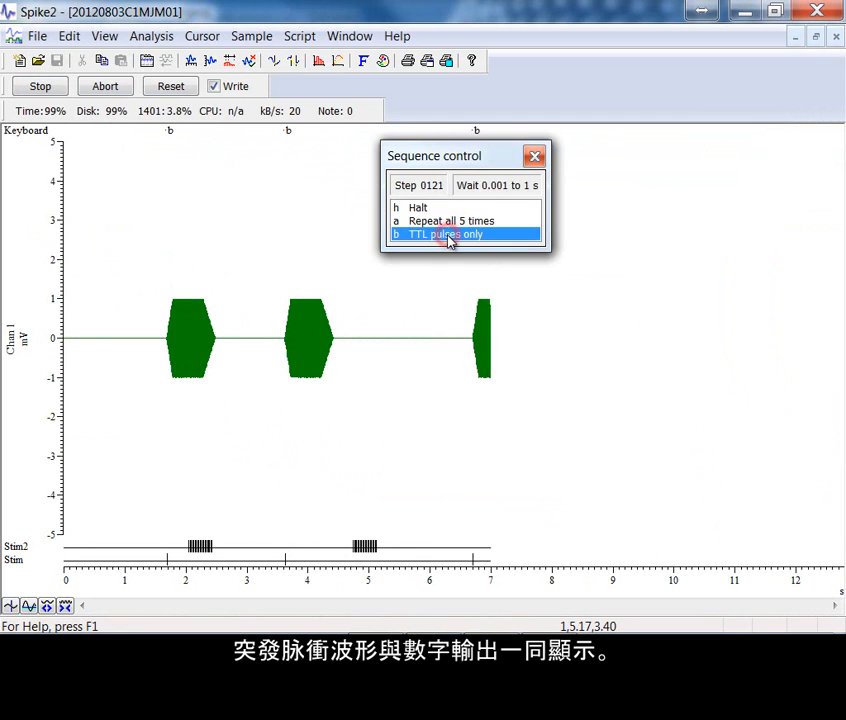
Halt the output sequence and abort the sampling run, discarding its recording.
{"action": "left_click", "coordinate": [422, 209]}
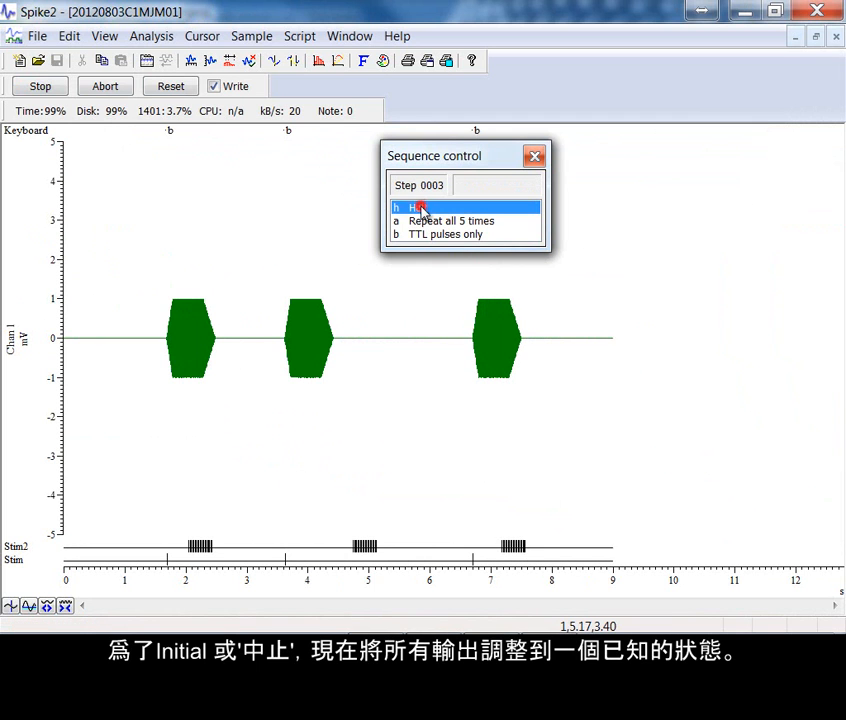
{"action": "left_click", "coordinate": [112, 87]}
{"action": "left_click", "coordinate": [112, 125]}
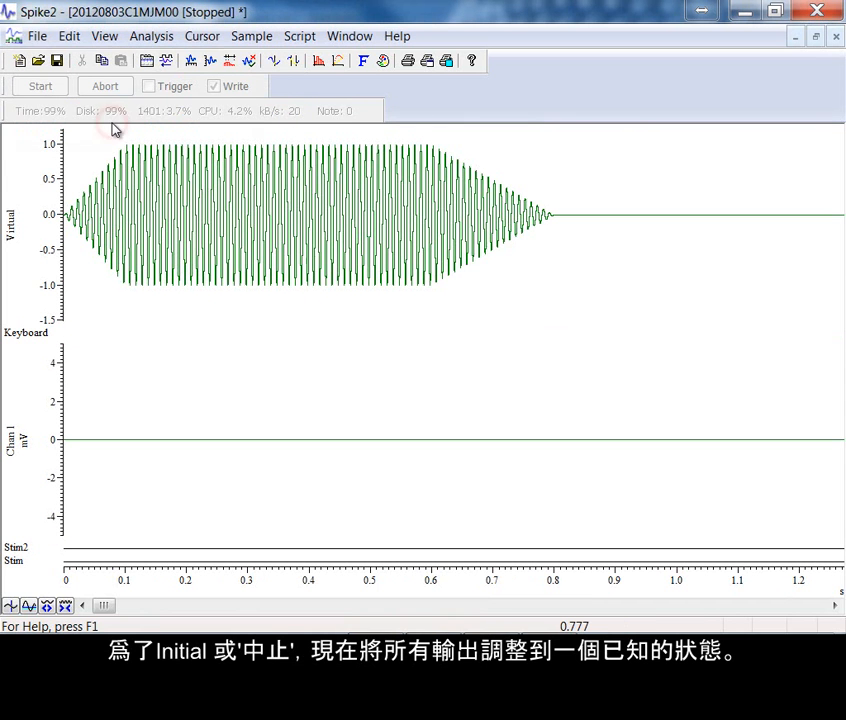
Reopen the graphical sequence editor at the Key B section and add a marker generation item at 0.8 s.
{"action": "left_click", "coordinate": [238, 36]}
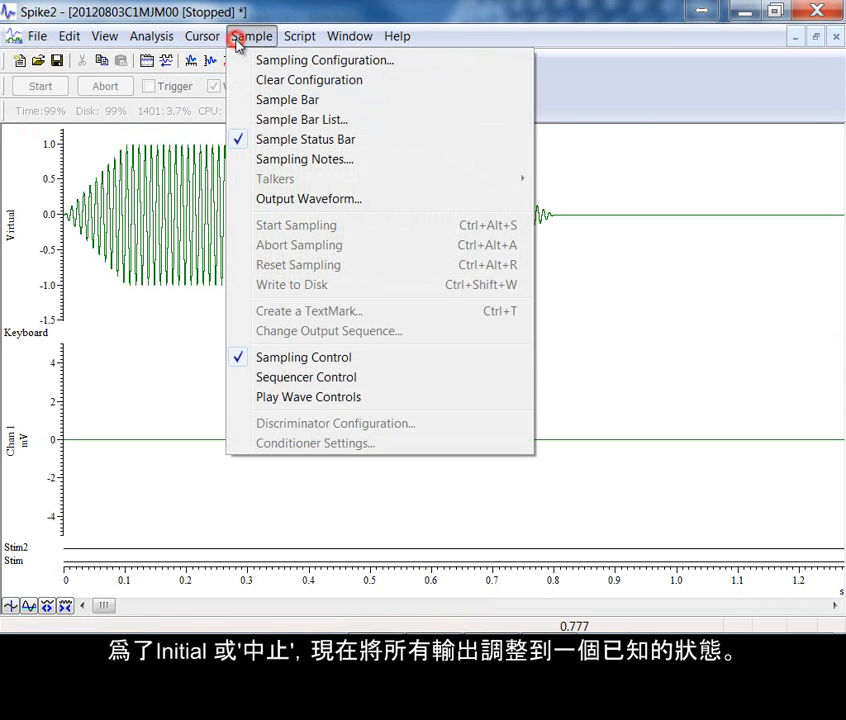
{"action": "left_click", "coordinate": [247, 62]}
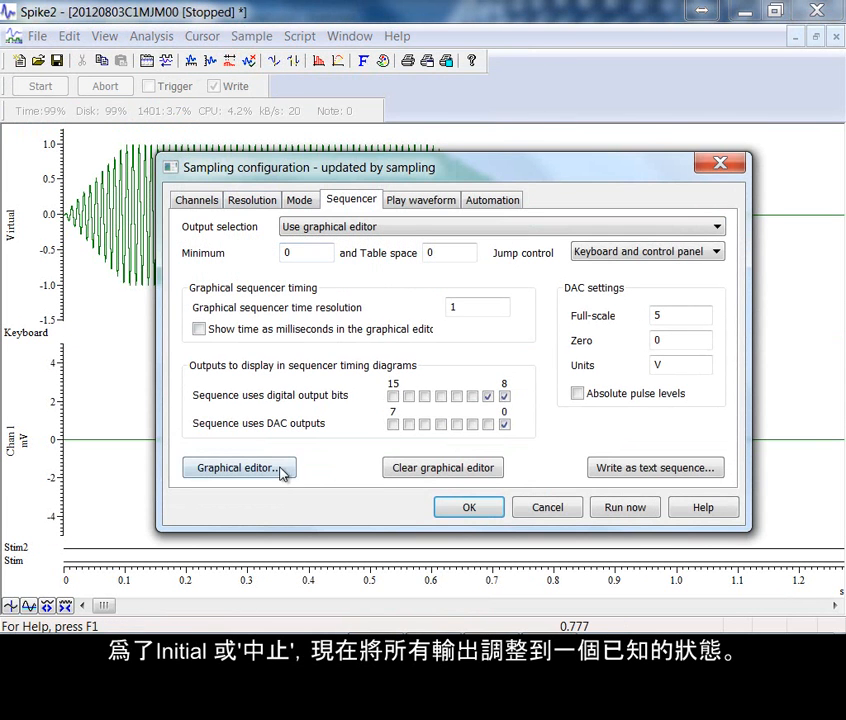
{"action": "left_click", "coordinate": [278, 468]}
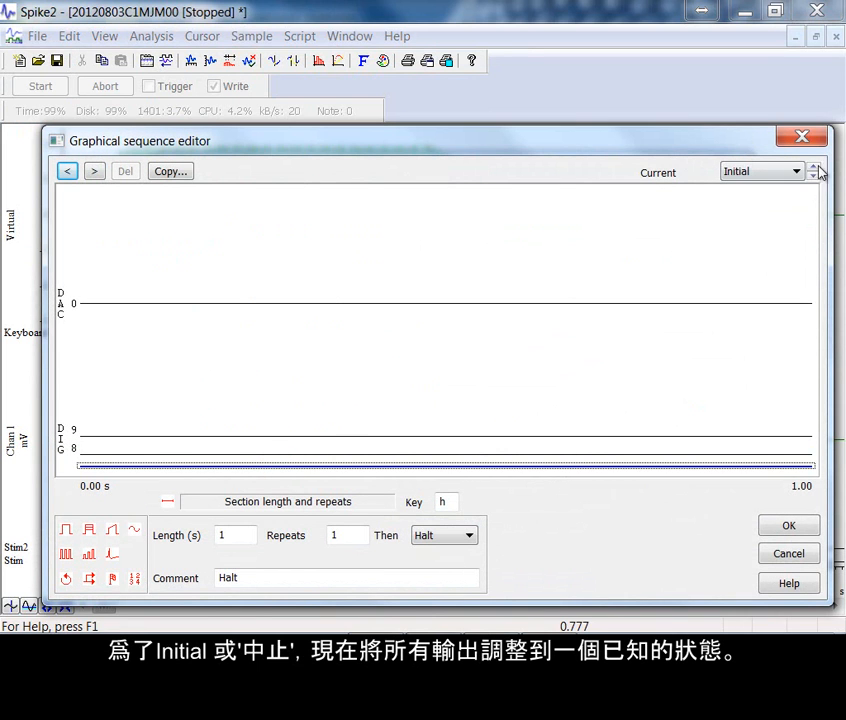
{"action": "left_click", "coordinate": [815, 169]}
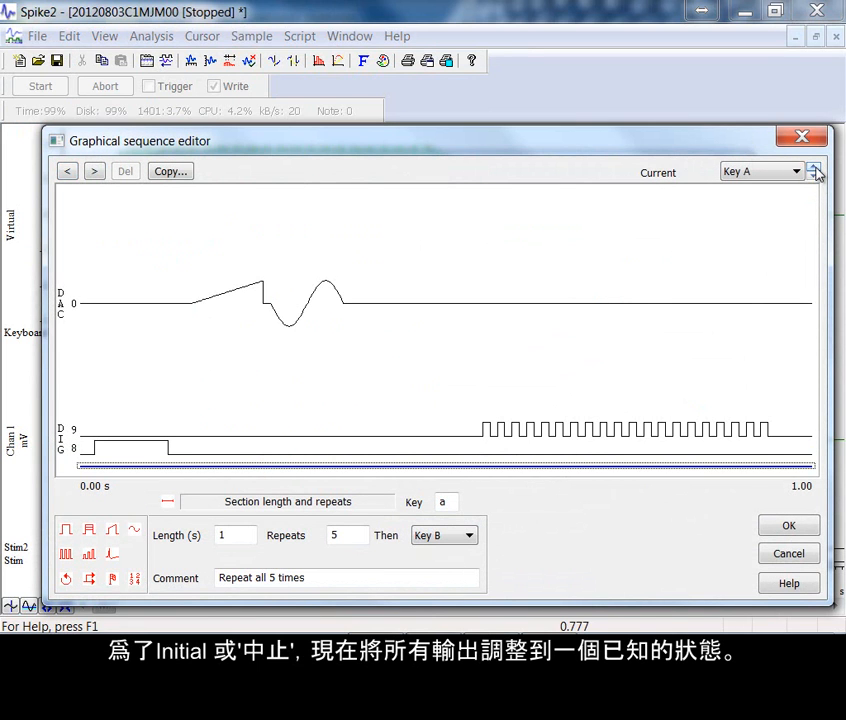
{"action": "left_click", "coordinate": [815, 171]}
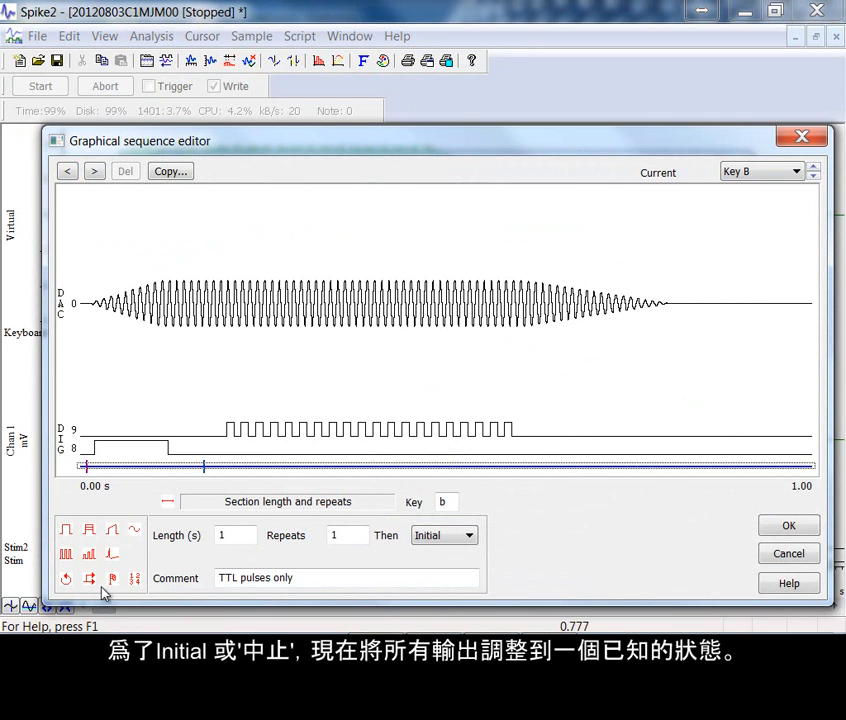
{"action": "mouse_move", "coordinate": [115, 585]}
{"action": "left_mouse_down"}
{"action": "mouse_move", "coordinate": [75, 495]}
{"action": "mouse_move", "coordinate": [94, 419]}
{"action": "mouse_move", "coordinate": [85, 400]}
{"action": "mouse_move", "coordinate": [406, 427]}
{"action": "mouse_move", "coordinate": [667, 412]}
{"action": "left_mouse_up"}
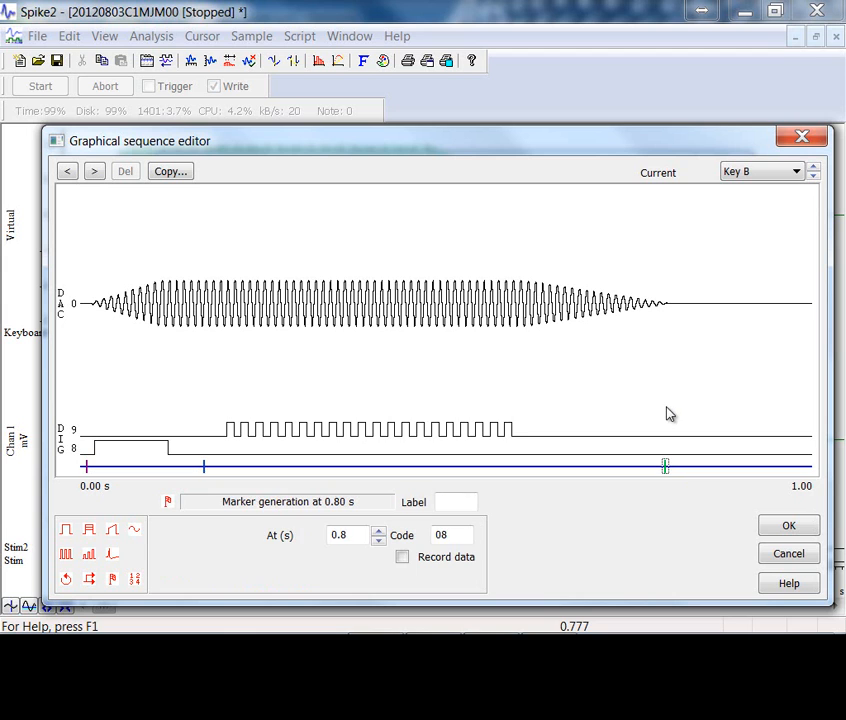
{"action": "double_click", "coordinate": [464, 535]}
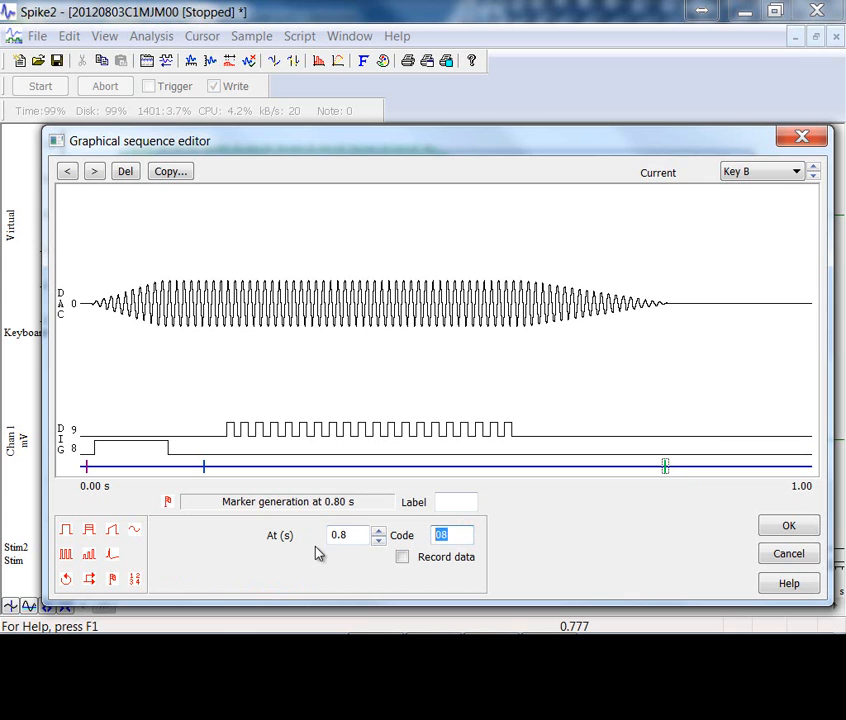
Add a probability branch at 0.84 s to the Key B control track, with destination Key B and 50 percent.
{"action": "left_click_drag", "start_coordinate": [90, 580], "coordinate": [695, 469]}
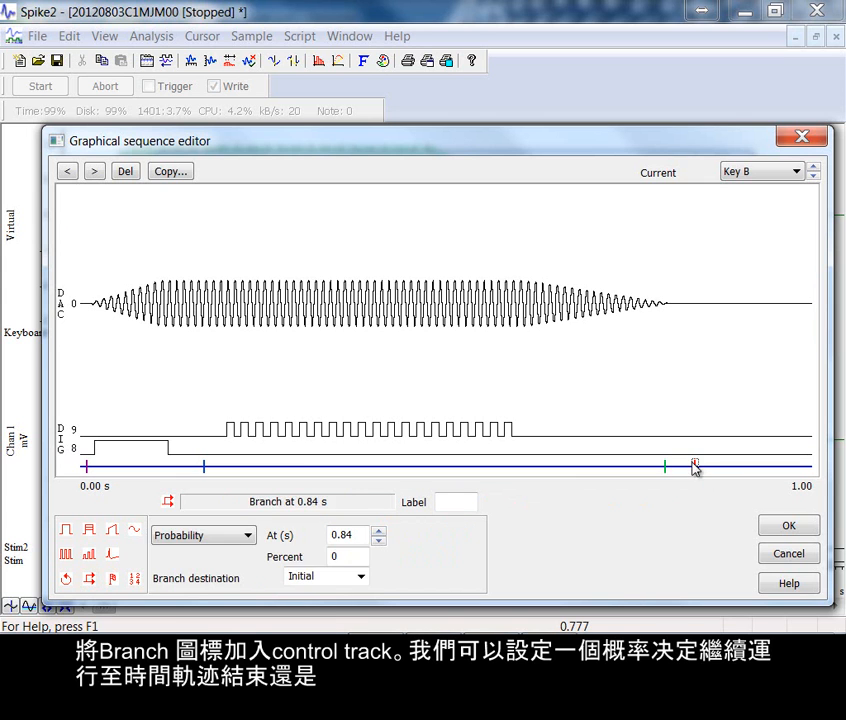
{"action": "left_click", "coordinate": [361, 578]}
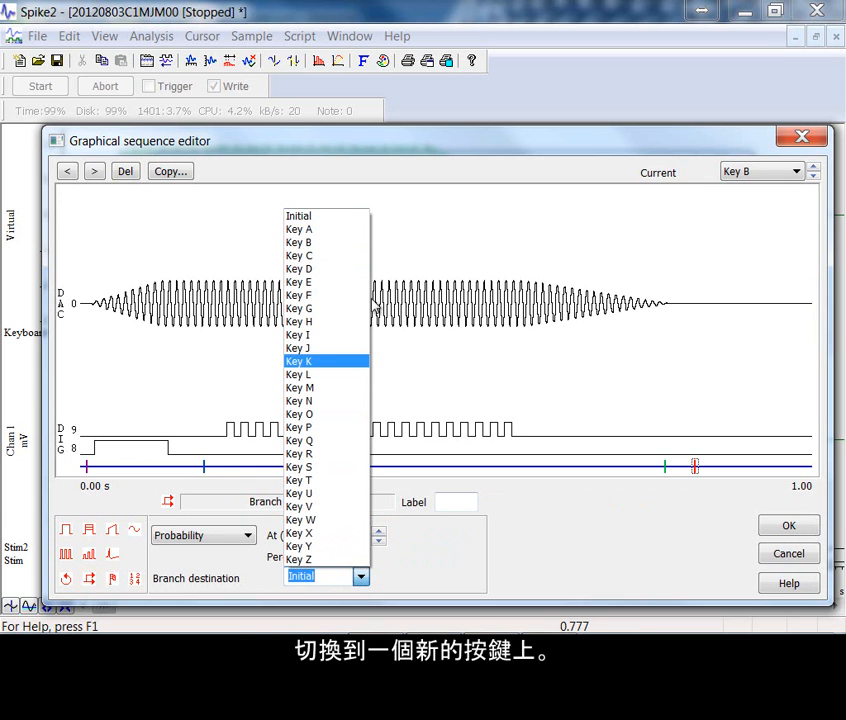
{"action": "left_click", "coordinate": [342, 246]}
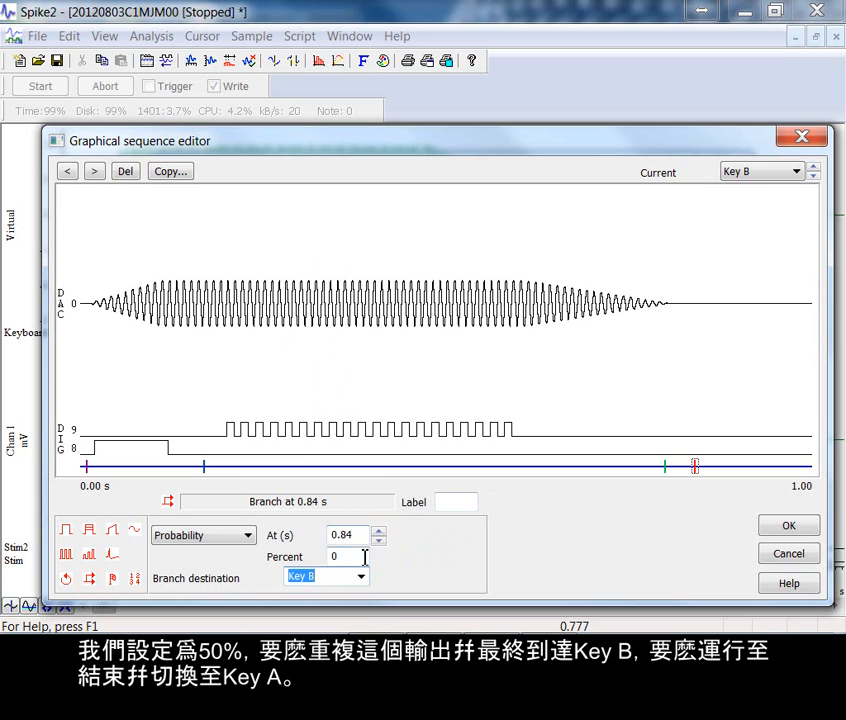
{"action": "left_click_drag", "start_coordinate": [362, 556], "coordinate": [332, 555]}
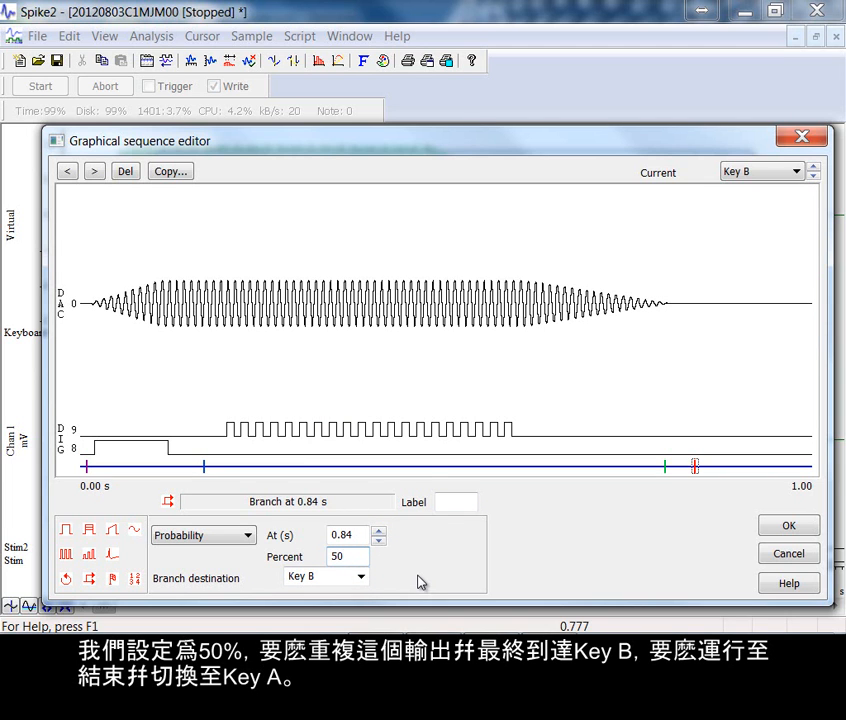
Set the Key B section to continue with Key A when it ends, and accept the sequence.
{"action": "left_click", "coordinate": [430, 467]}
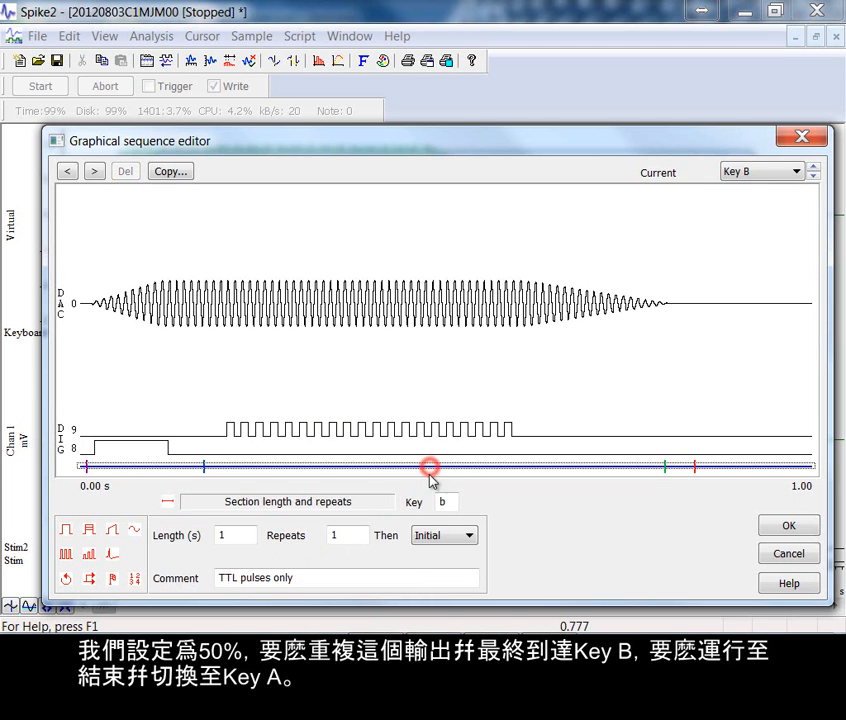
{"action": "left_click", "coordinate": [447, 537]}
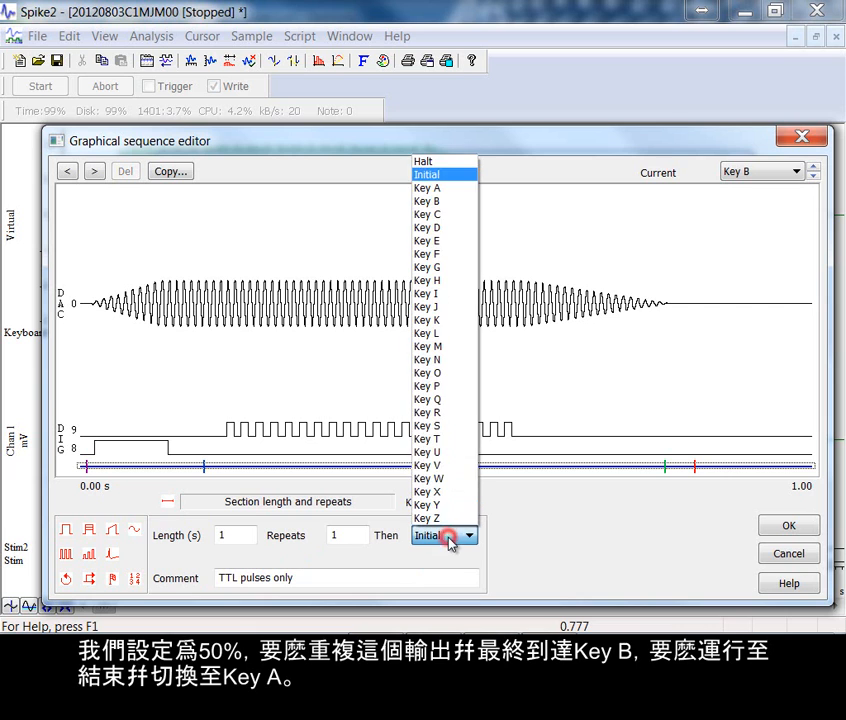
{"action": "left_click", "coordinate": [445, 189]}
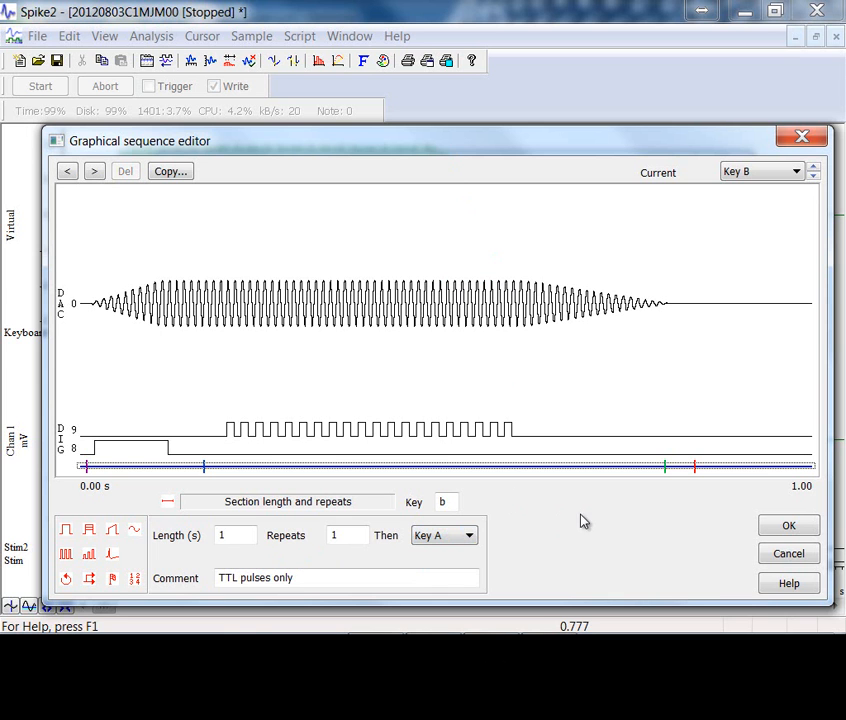
{"action": "left_click", "coordinate": [790, 527]}
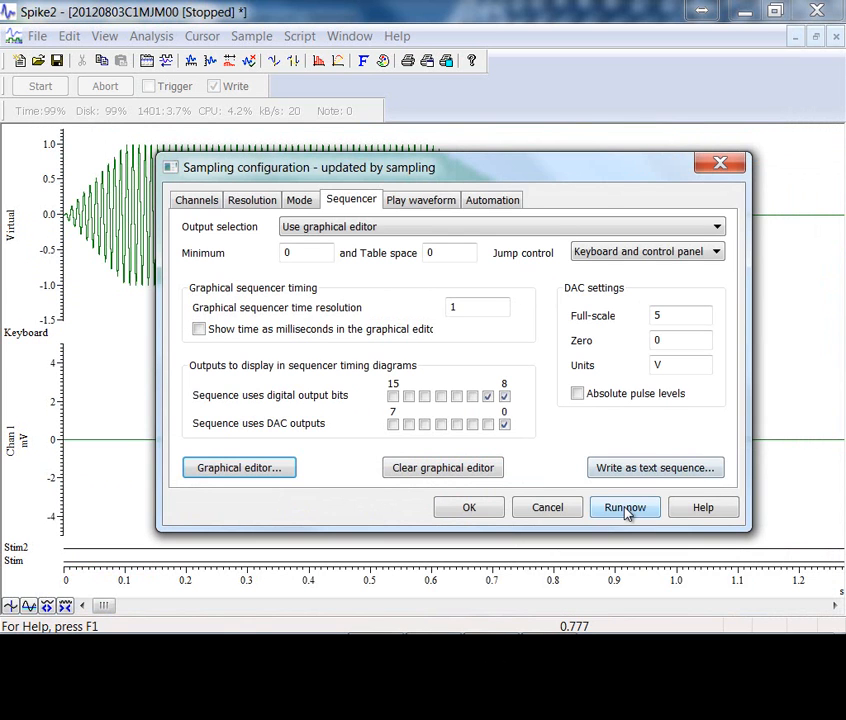
Record a new sampling run while triggering the Key B output three times, and stop it to inspect the recorded waveforms up close.
{"action": "left_click", "coordinate": [625, 508]}
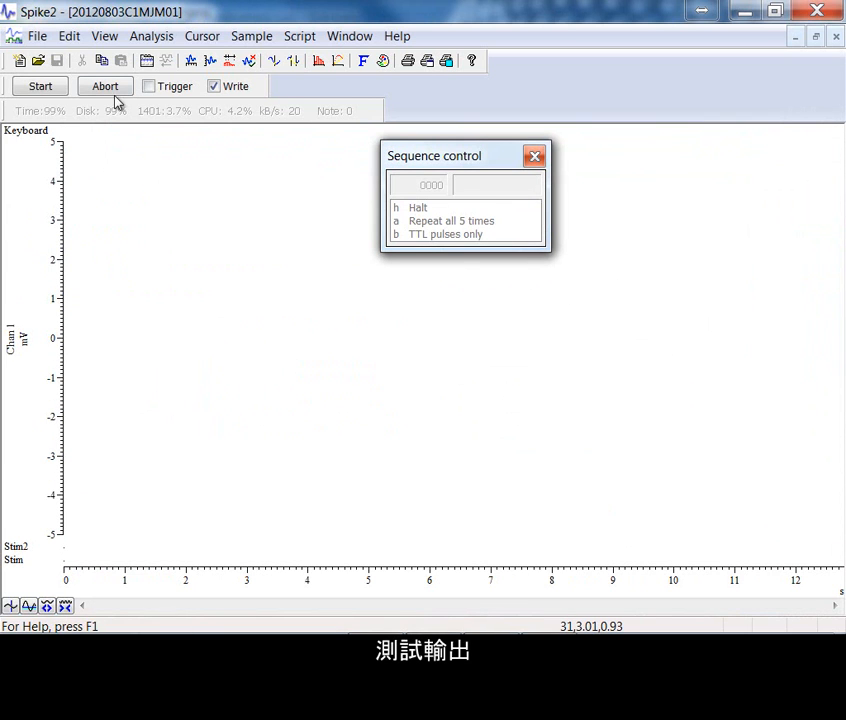
{"action": "left_click", "coordinate": [52, 87]}
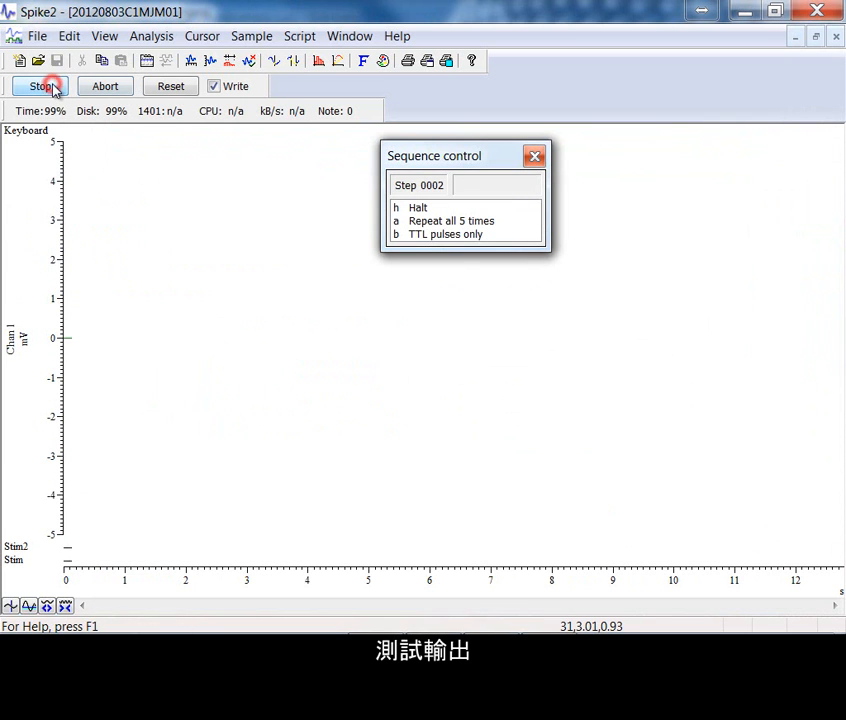
{"action": "left_click", "coordinate": [432, 236]}
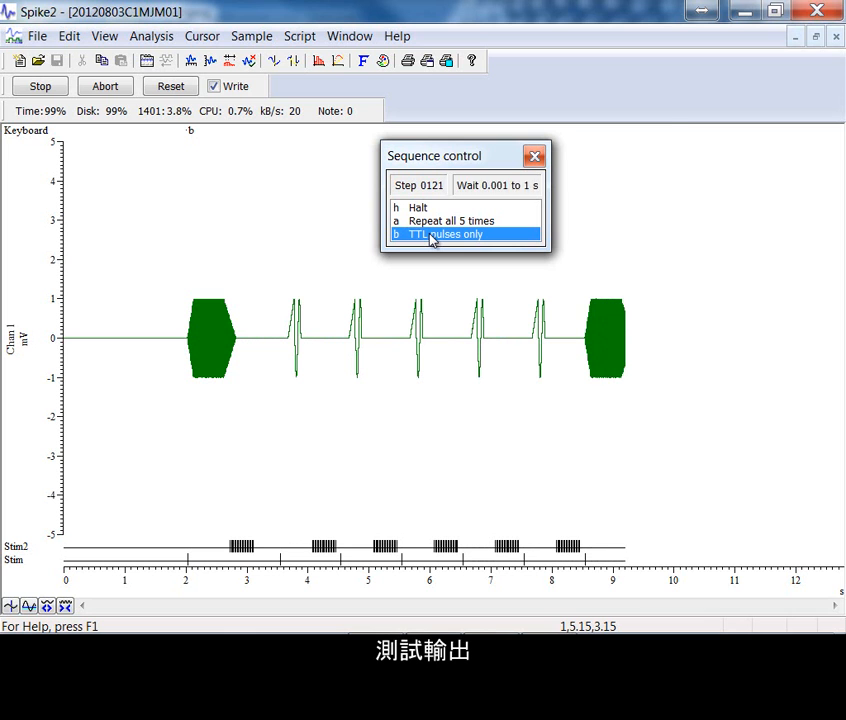
{"action": "left_click", "coordinate": [432, 236]}
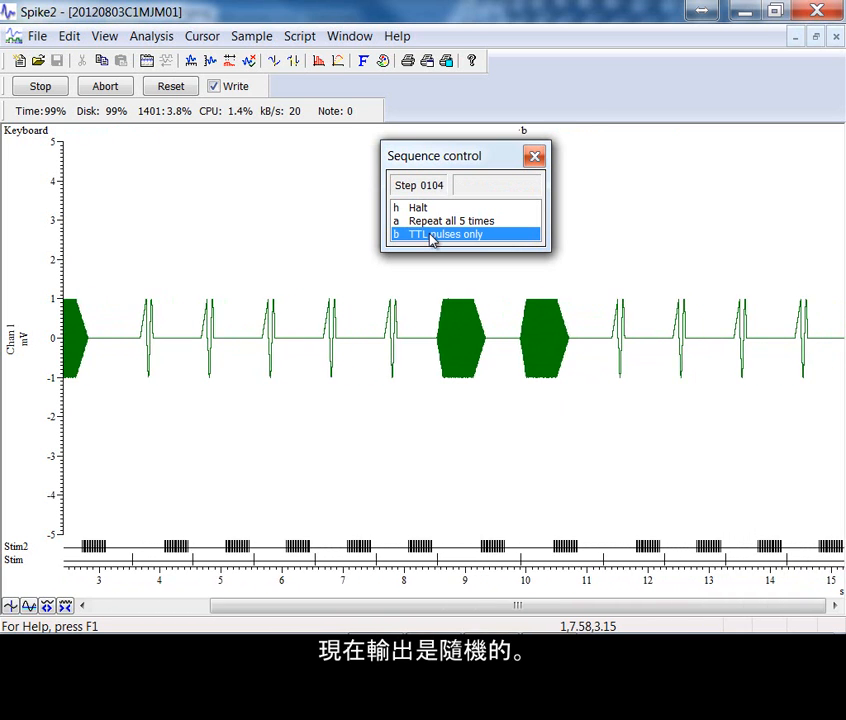
{"action": "left_click", "coordinate": [431, 235]}
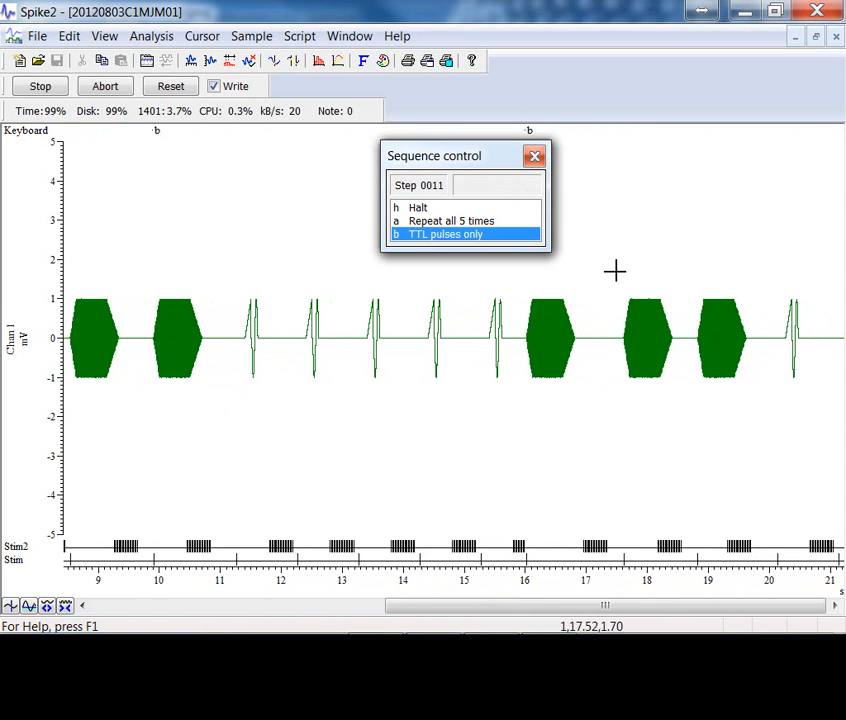
{"action": "left_click", "coordinate": [43, 89]}
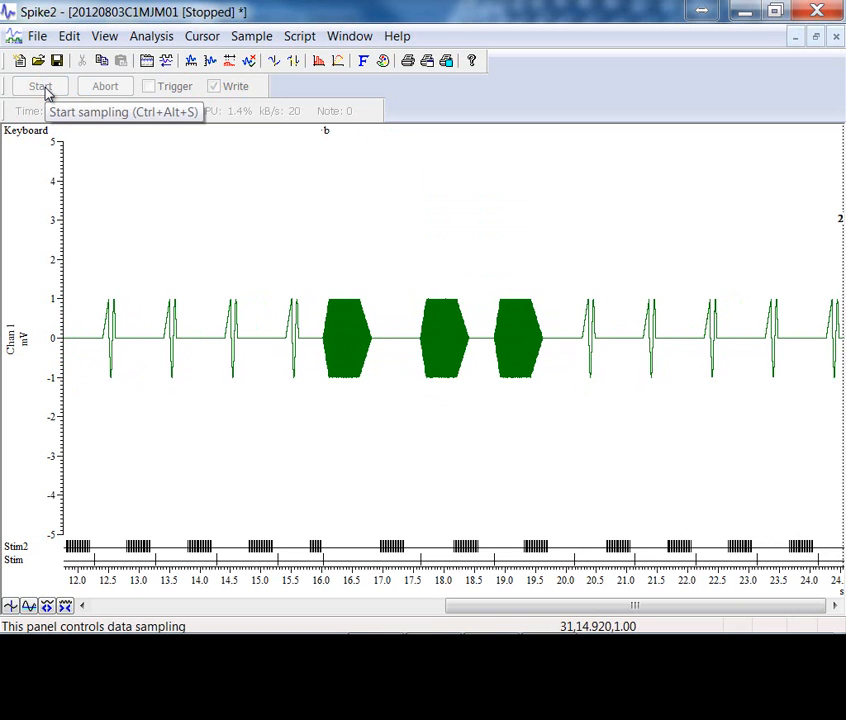
{"action": "mouse_move", "coordinate": [494, 245]}
{"action": "left_mouse_down"}
{"action": "mouse_move", "coordinate": [509, 342]}
{"action": "mouse_move", "coordinate": [644, 442]}
{"action": "left_mouse_up"}
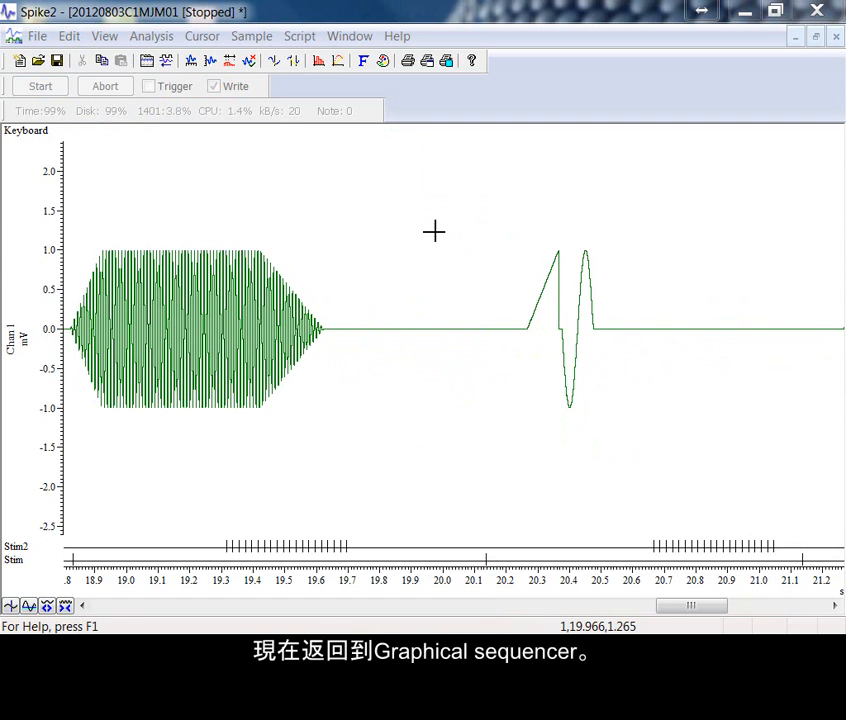
Reopen the graphical sequence editor from the sampling configuration.
{"action": "left_click", "coordinate": [251, 36]}
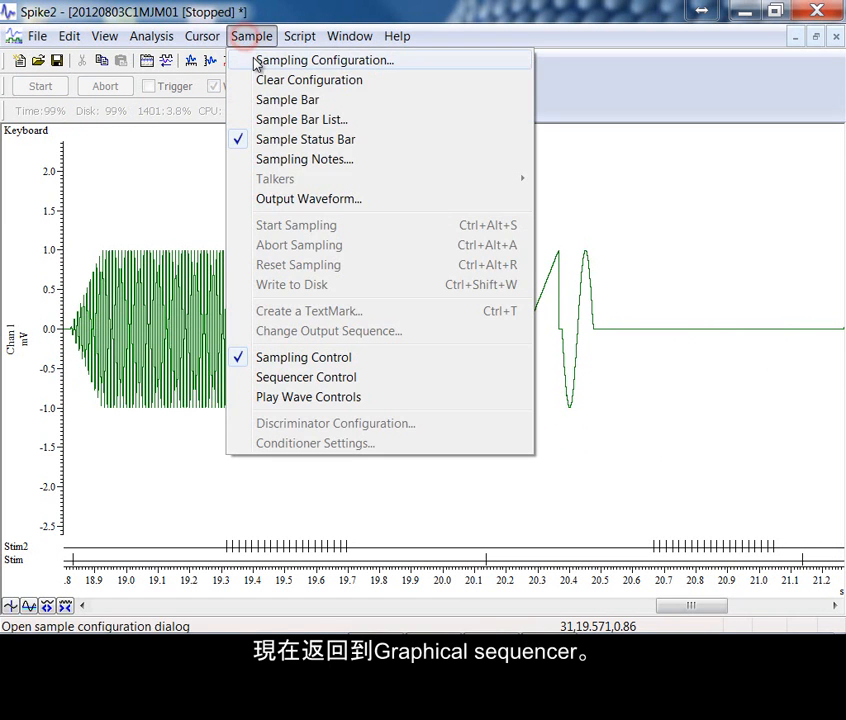
{"action": "left_click", "coordinate": [255, 61]}
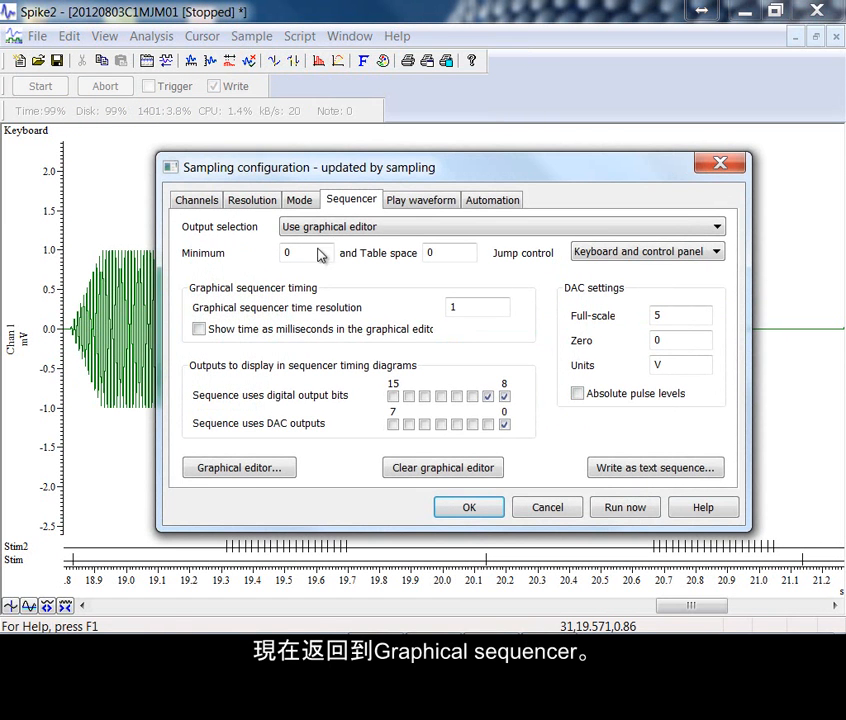
{"action": "left_click", "coordinate": [246, 469]}
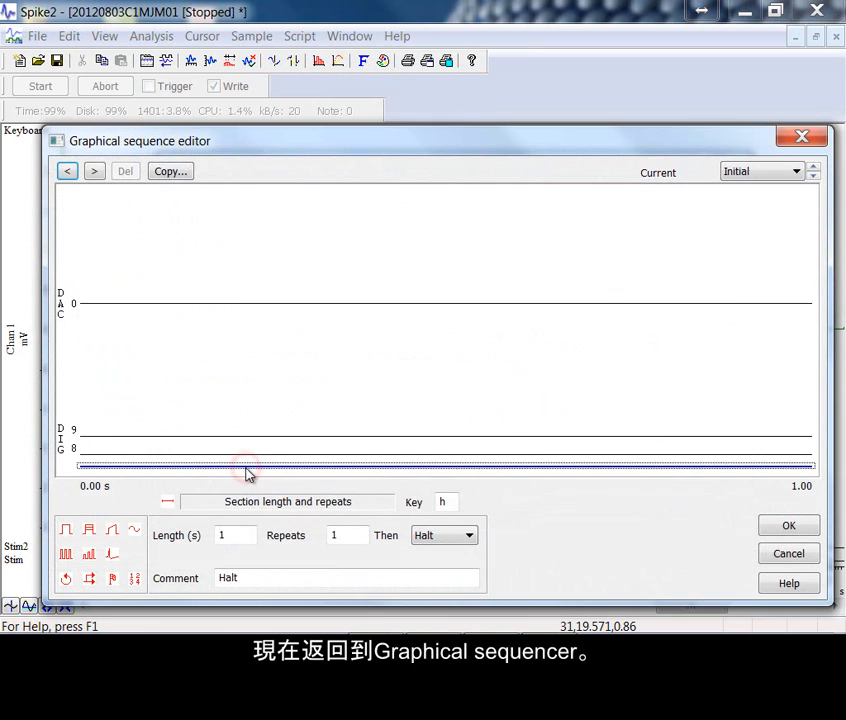
In the Key B section, add a sine wave to DAC 0 at 0.82 s, after the arbitrary waveform.
{"action": "left_click", "coordinate": [814, 167]}
{"action": "left_click", "coordinate": [815, 168]}
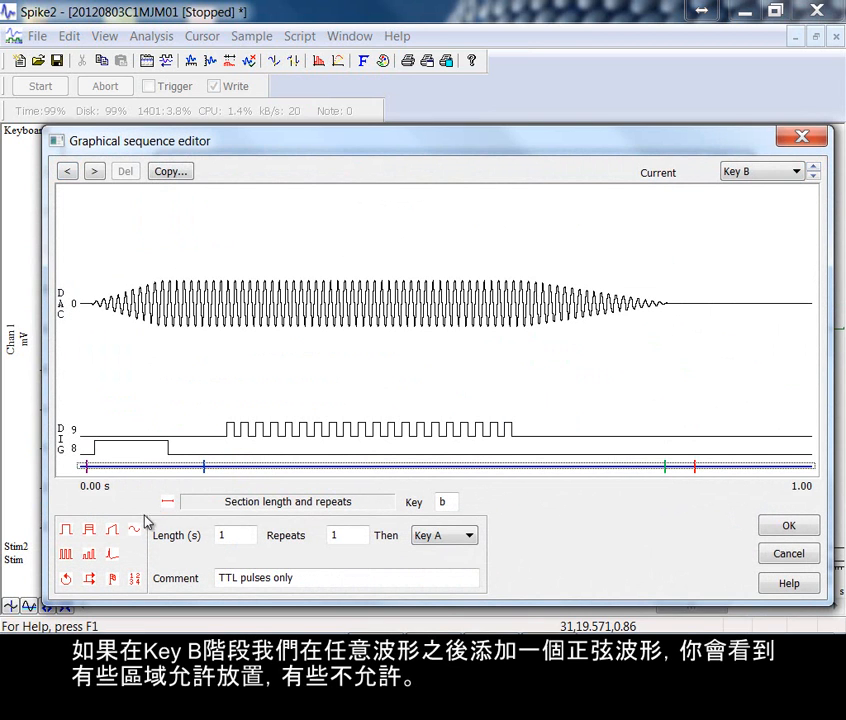
{"action": "left_click_drag", "start_coordinate": [133, 529], "coordinate": [680, 305]}
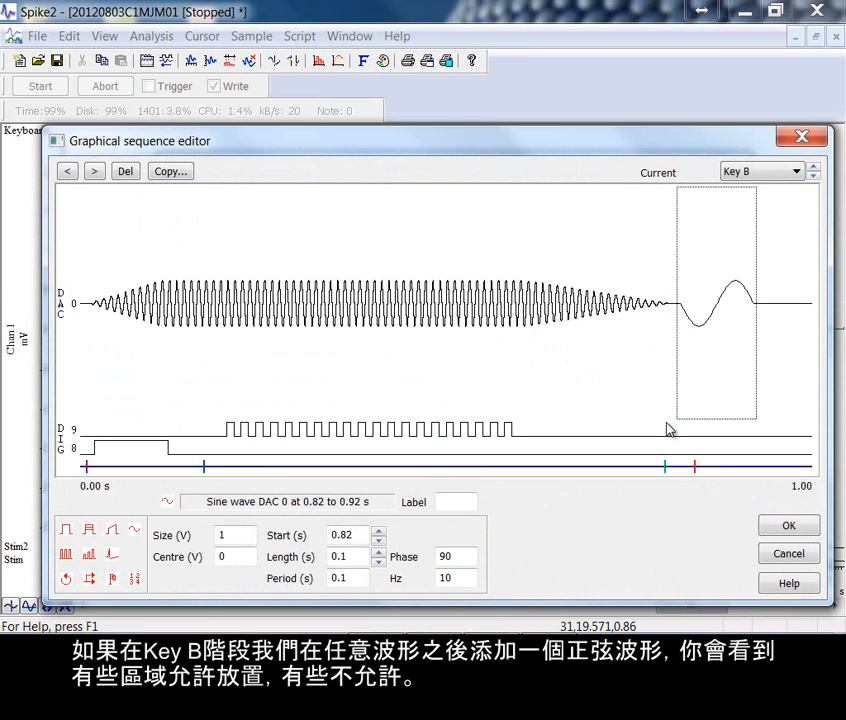
Add a pulse train to digital output 9 at 0.82 s, level with the start of the sine wave.
{"action": "left_click_drag", "start_coordinate": [68, 559], "coordinate": [609, 464]}
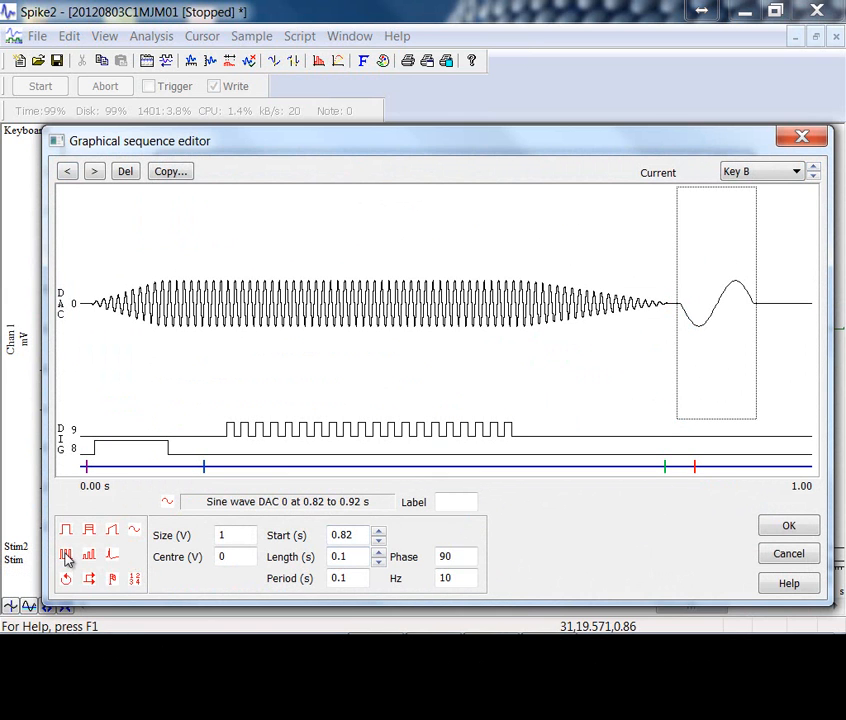
{"action": "left_click_drag", "start_coordinate": [339, 517], "coordinate": [485, 465]}
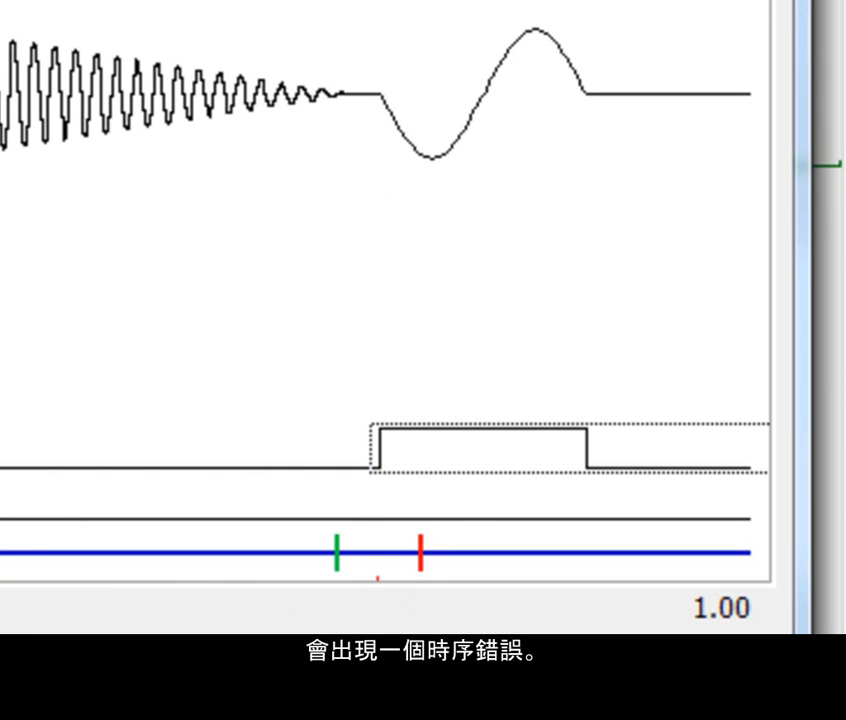
{"action": "left_click", "coordinate": [373, 585]}
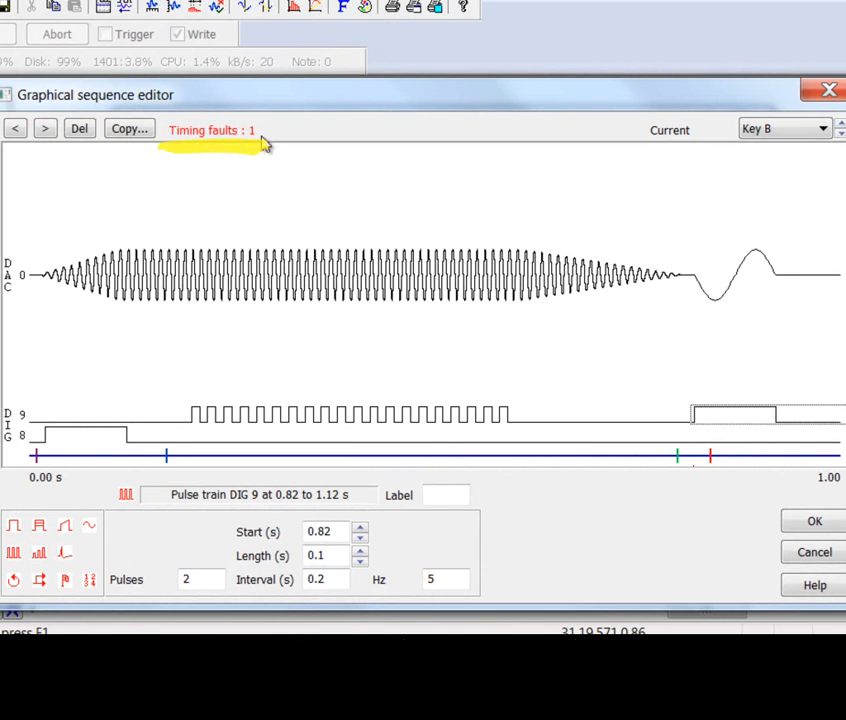
Move the start time of the new digital output 9 pulse train to 0.816 s.
{"action": "left_click", "coordinate": [361, 538]}
{"action": "left_click", "coordinate": [361, 543]}
{"action": "left_click", "coordinate": [361, 543]}
{"action": "left_click", "coordinate": [361, 543]}
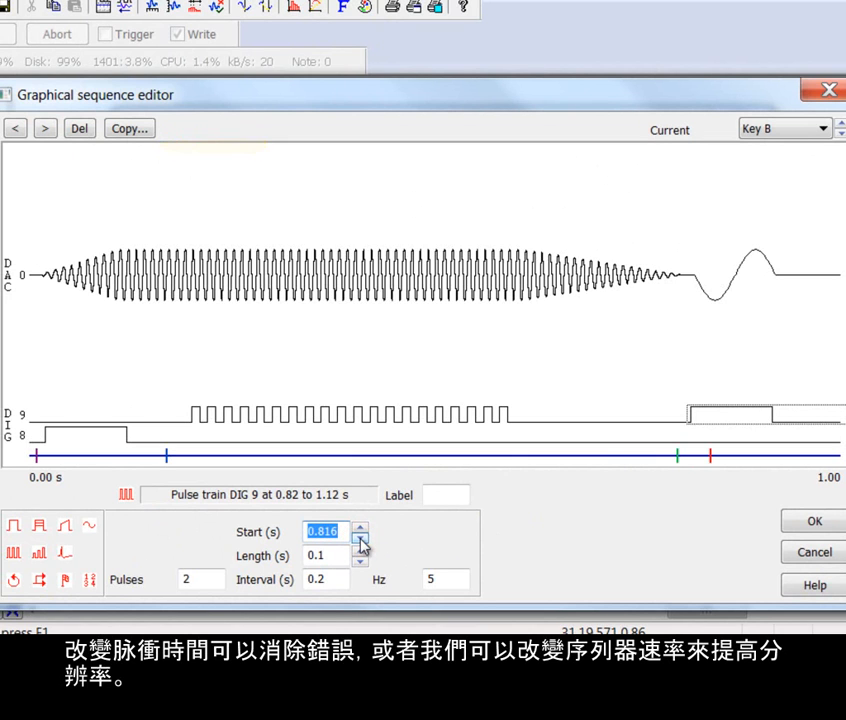